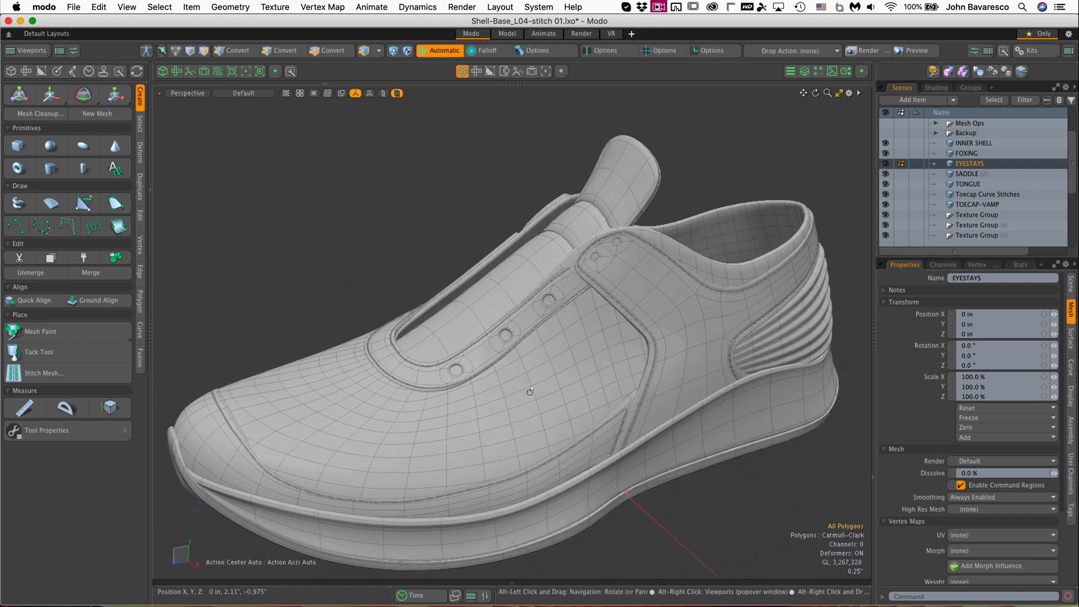
Step: Examine the eyestay around the lacing opening by selecting its whole connected piece and clearing the selection
left_click_drag(580, 334, 515, 313, "alt")
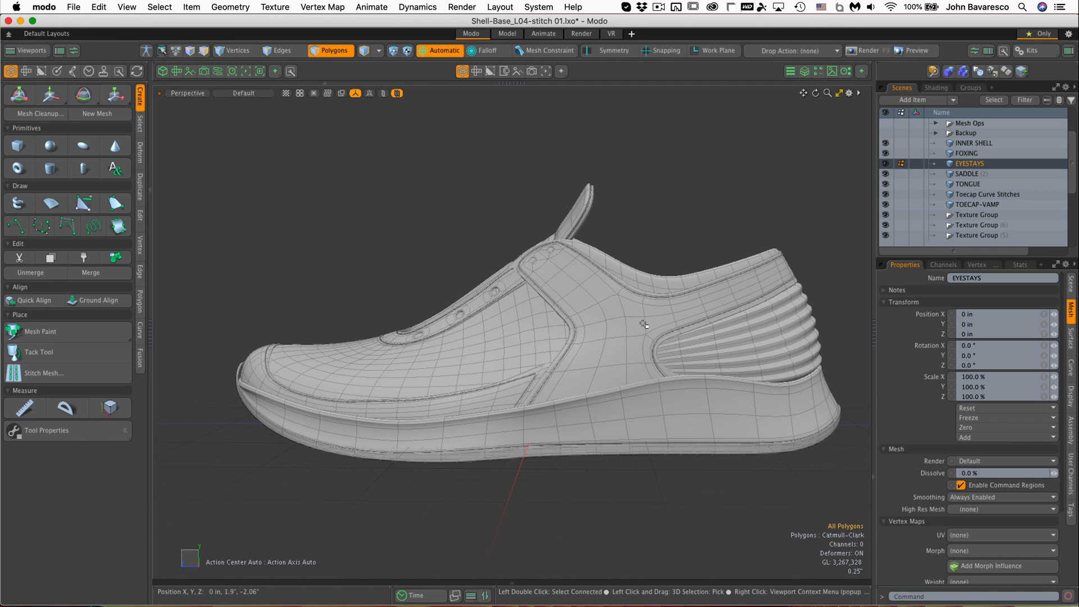
scroll(520, 284, "up", 5)
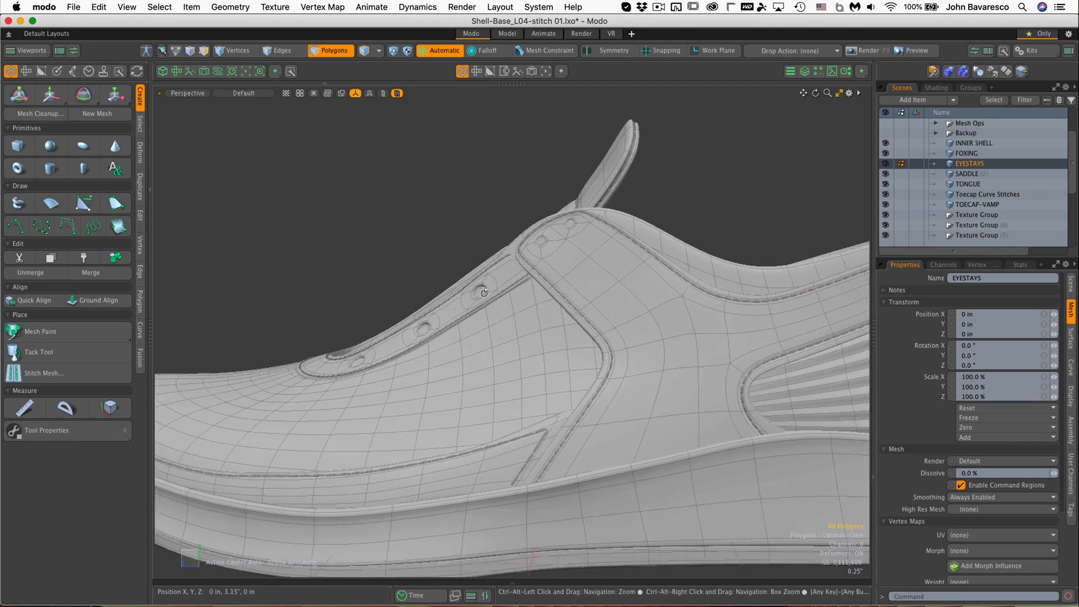
left_click_drag(520, 370, 578, 405, "alt")
scroll(490, 376, "up", 5)
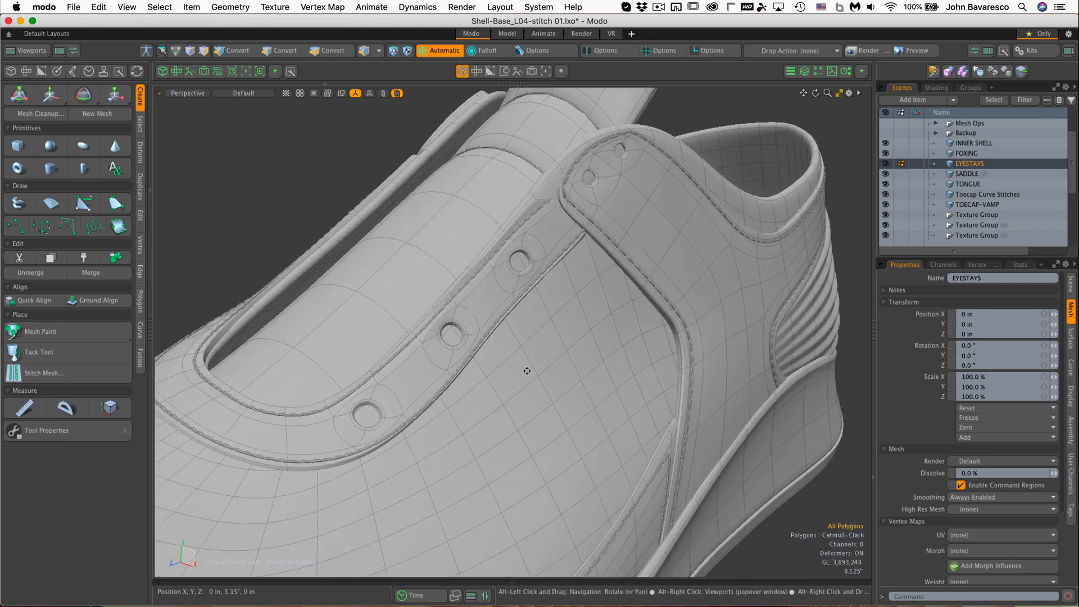
left_click_drag(528, 369, 534, 334, "alt+shift")
double_click(533, 328)
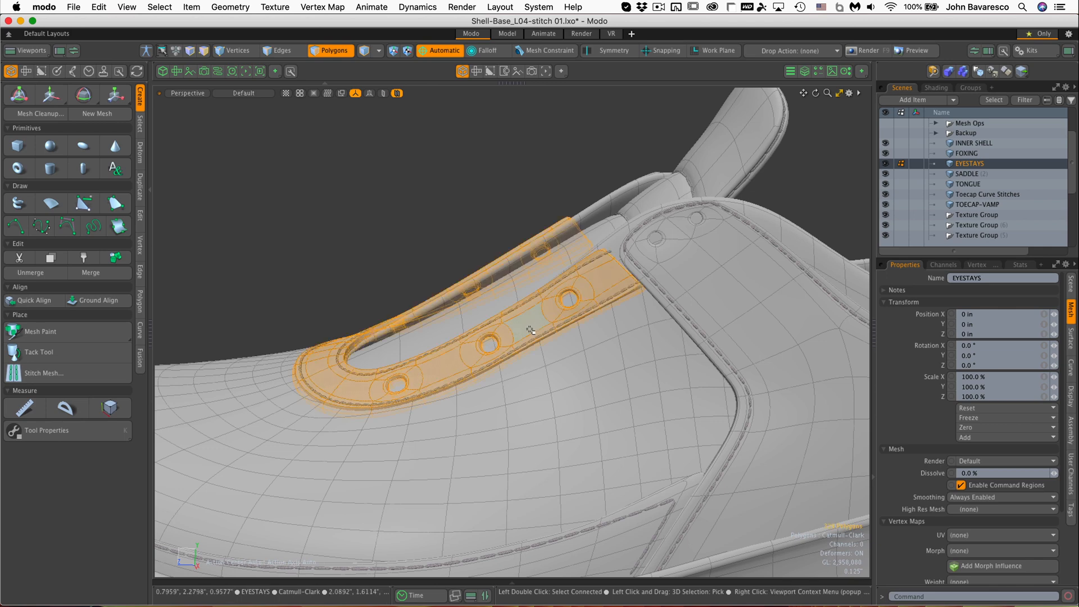
scroll(520, 337, "up", 4)
left_click_drag(571, 296, 572, 327, "alt")
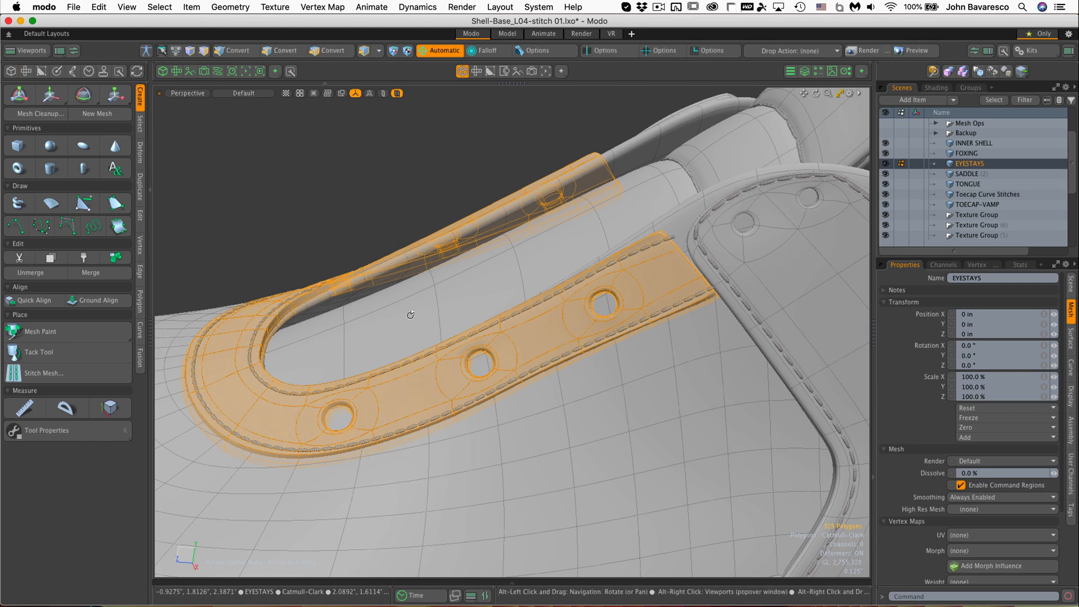
left_click_drag(410, 308, 645, 366, "alt")
key("1")
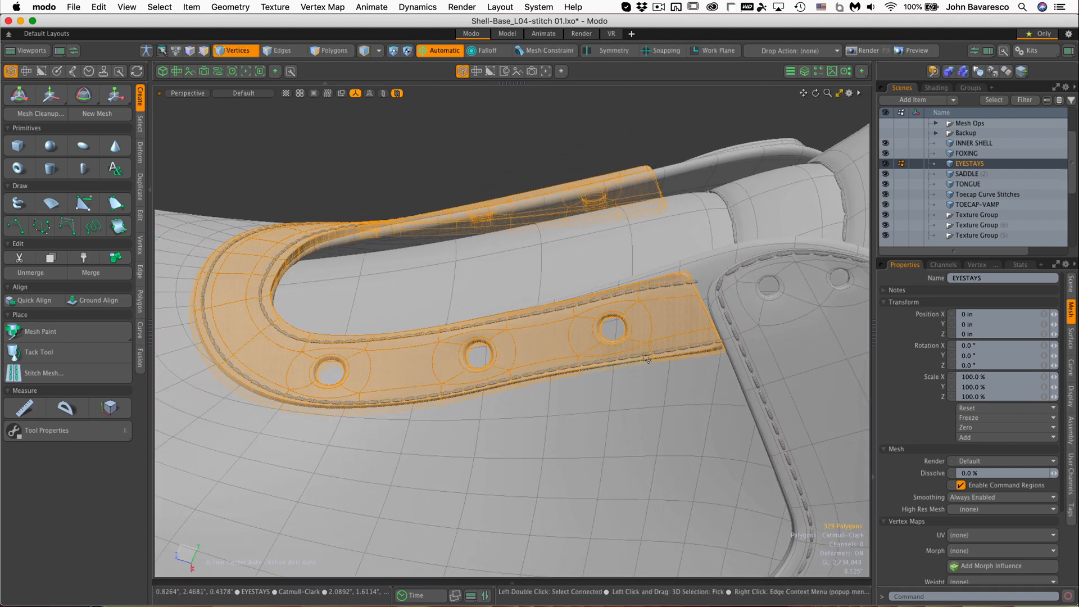
left_click_drag(623, 320, 711, 236, "ctrl+alt")
key("3")
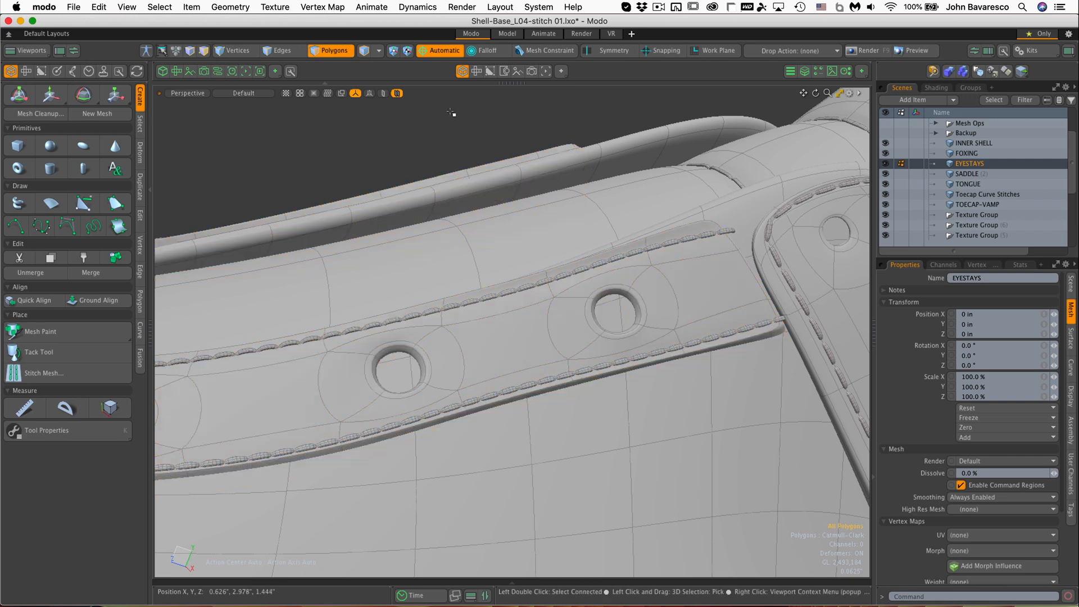
Step: Select adjacent inner-wall polygons in each of the three eyelet holes on the near side of the eyestay
left_click_drag(678, 296, 633, 316, "ctrl+alt")
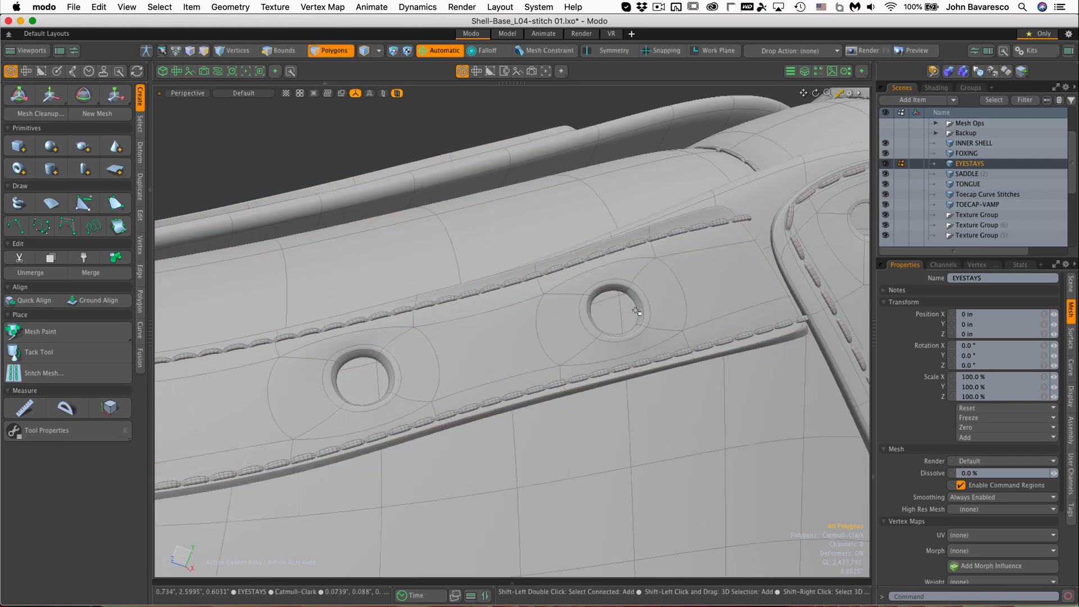
left_click(638, 326, "shift")
left_click(635, 330, "shift")
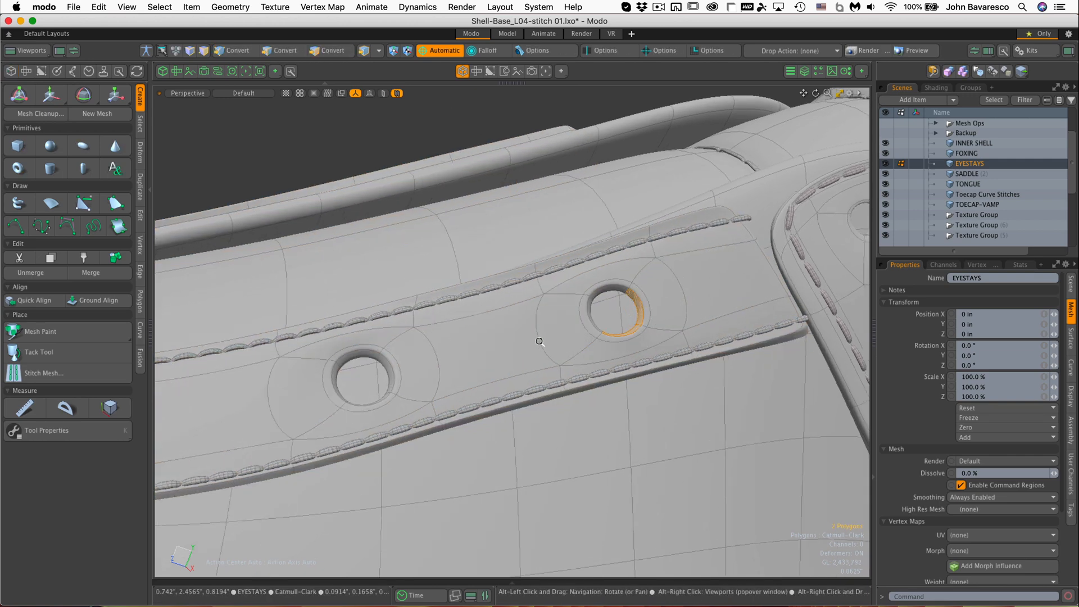
left_click_drag(540, 340, 665, 321, "alt+shift")
left_click_drag(509, 357, 456, 336, "ctrl+alt")
left_click_drag(447, 336, 573, 338, "alt+shift")
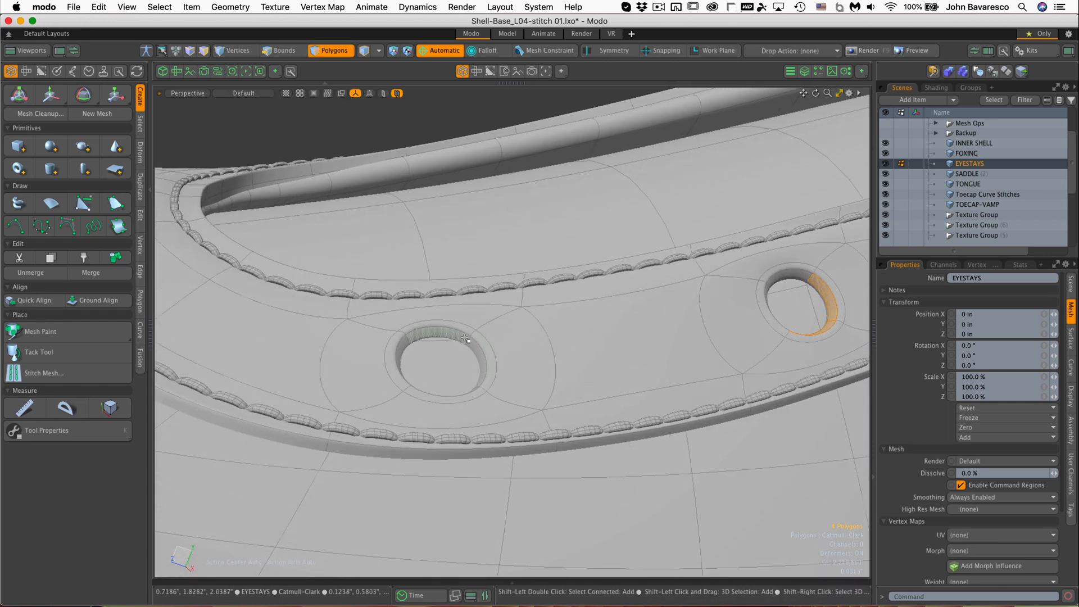
left_click_drag(467, 339, 481, 352, "shift")
left_click_drag(566, 340, 460, 412, "ctrl+alt")
Step: Extend the selection to full polygon loops inside the three eyelet holes and grow it to include their rims
key("3")
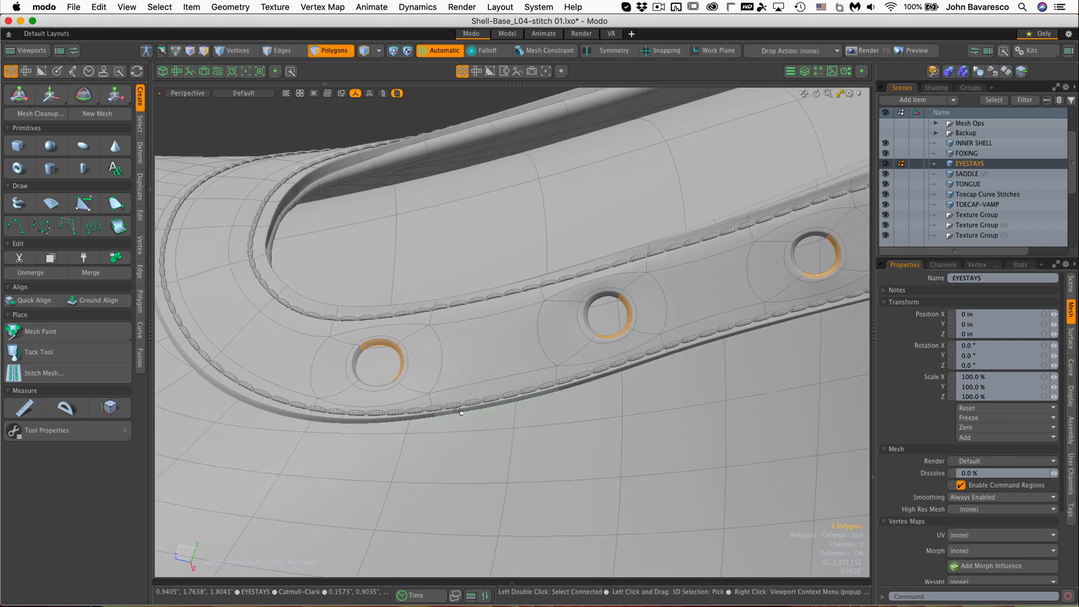
key("shift+Up")
key("shift")
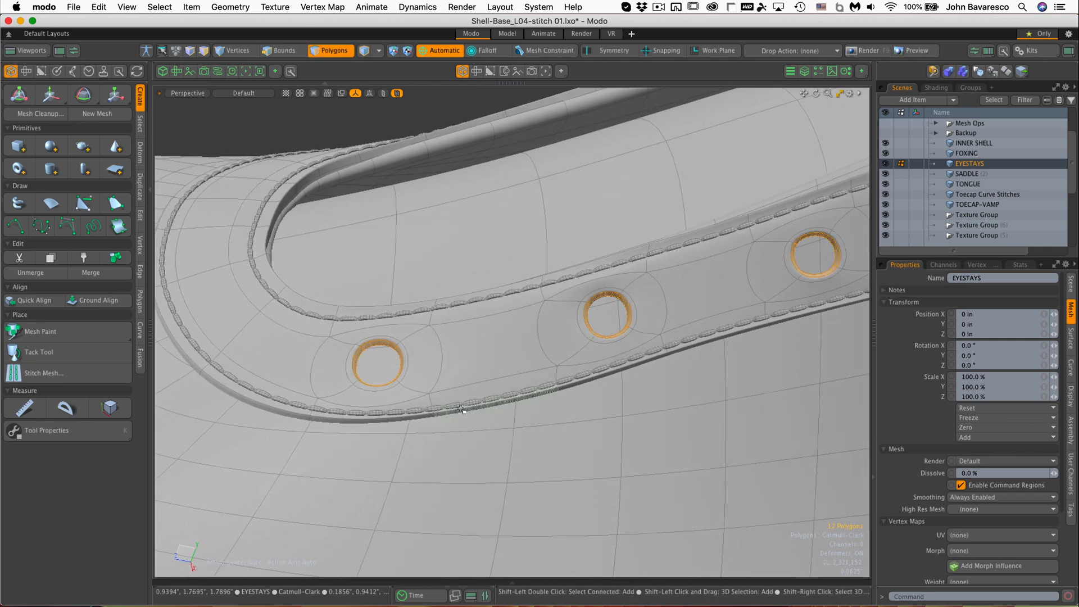
key("shift+Up")
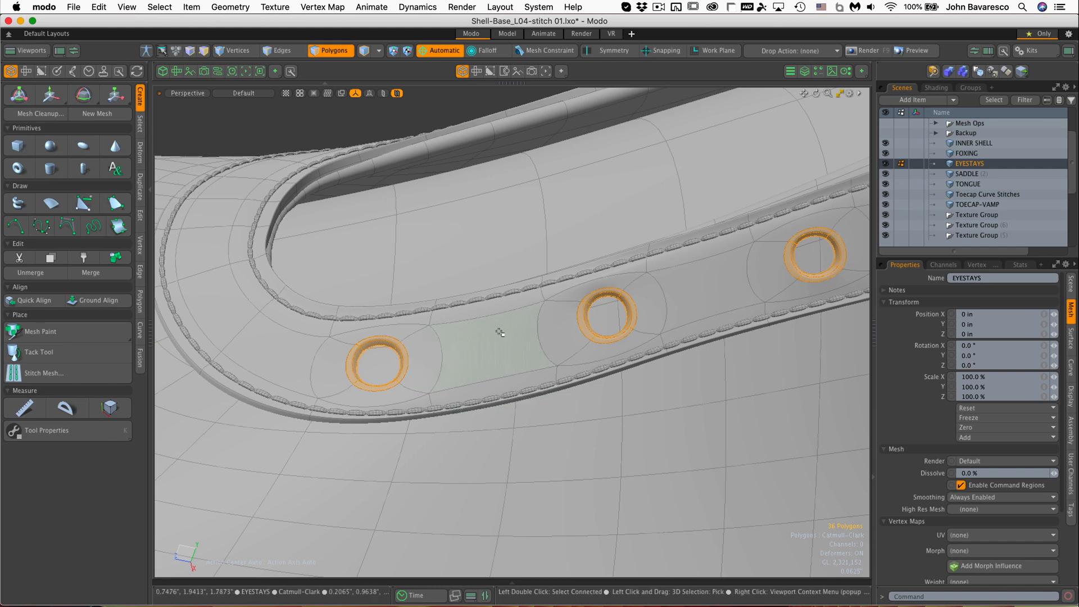
left_click_drag(526, 318, 499, 341, "ctrl+alt")
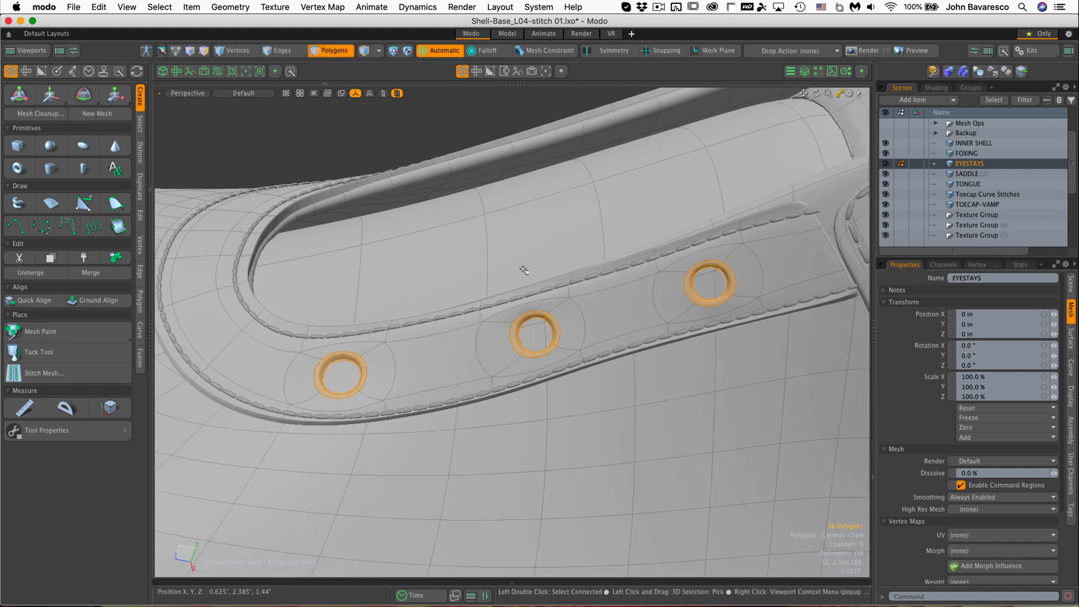
Step: Try scaling the three selected eyelet rings together with the Automatic action center, and undo the scaling
key("r")
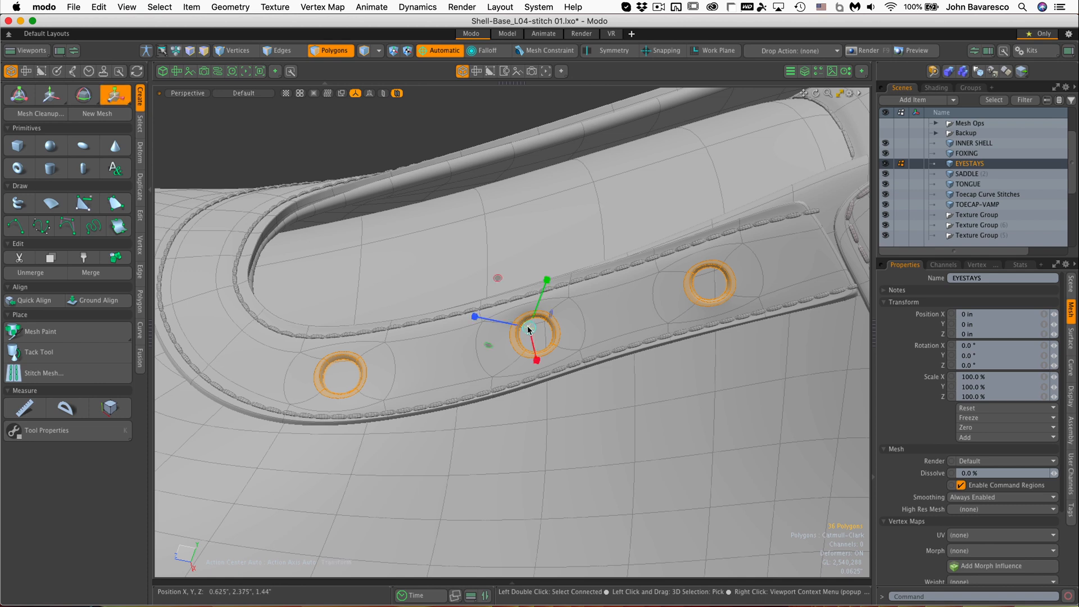
left_click_drag(528, 328, 586, 313)
key("super+z")
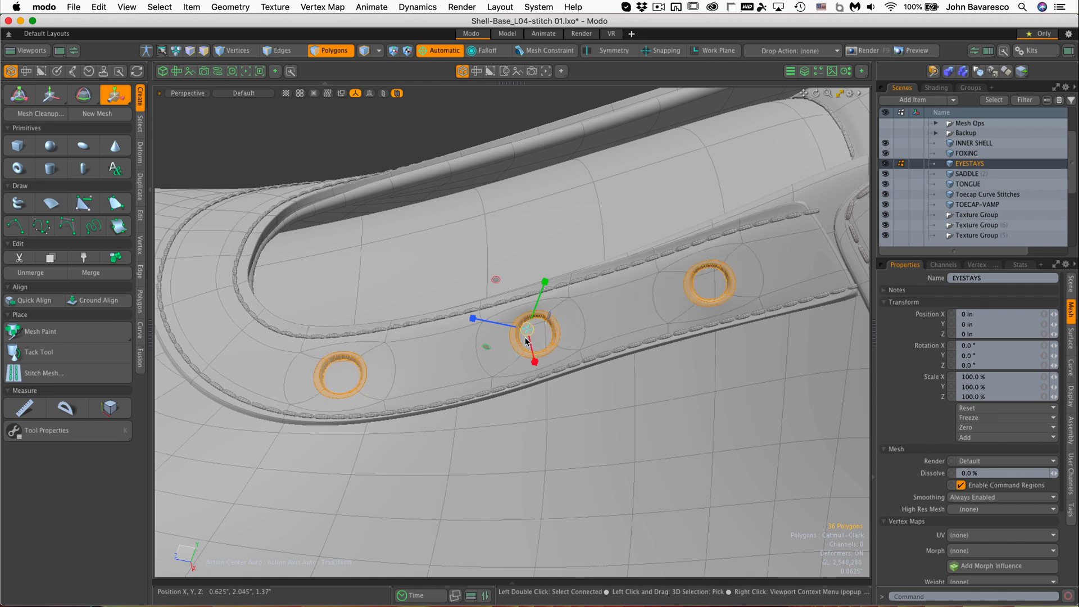
Step: Set the action center to Local and scale the three selected eyelet rings uniformly down to about 51%
left_click(440, 51)
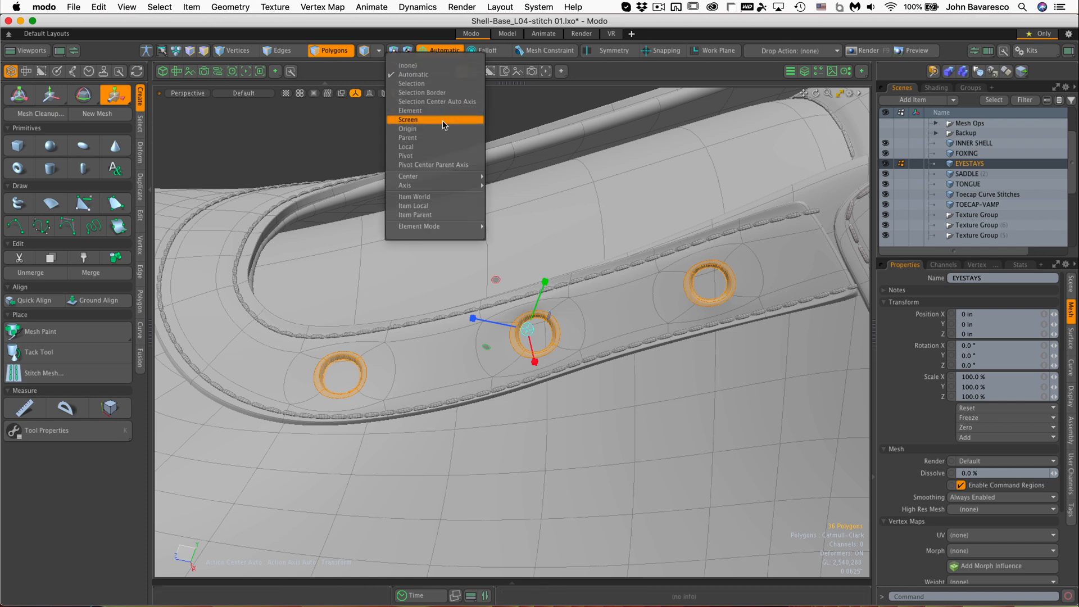
left_click(443, 147)
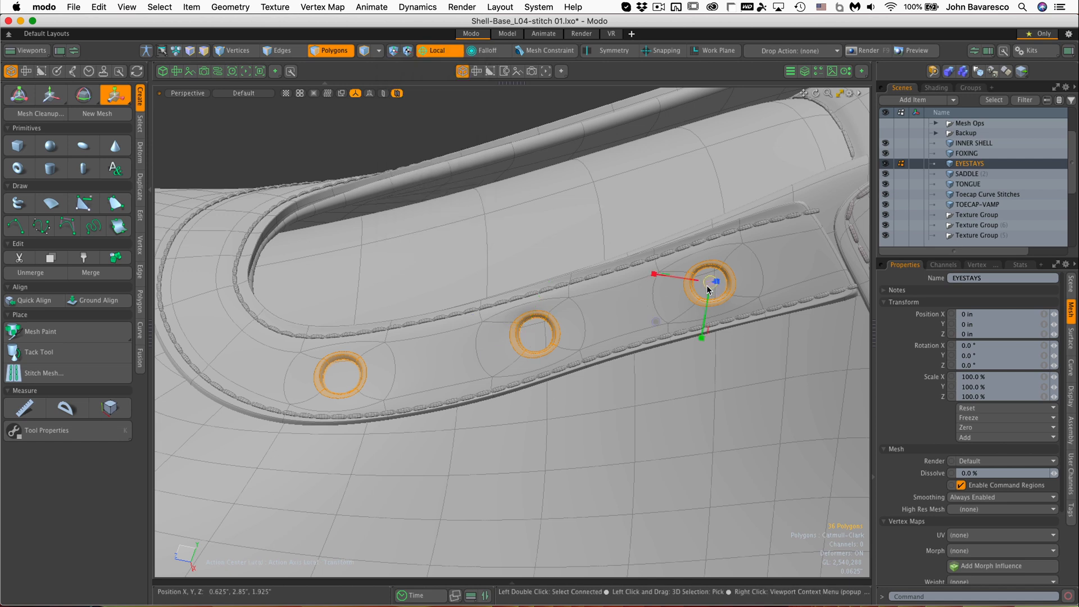
left_click_drag(710, 282, 683, 282)
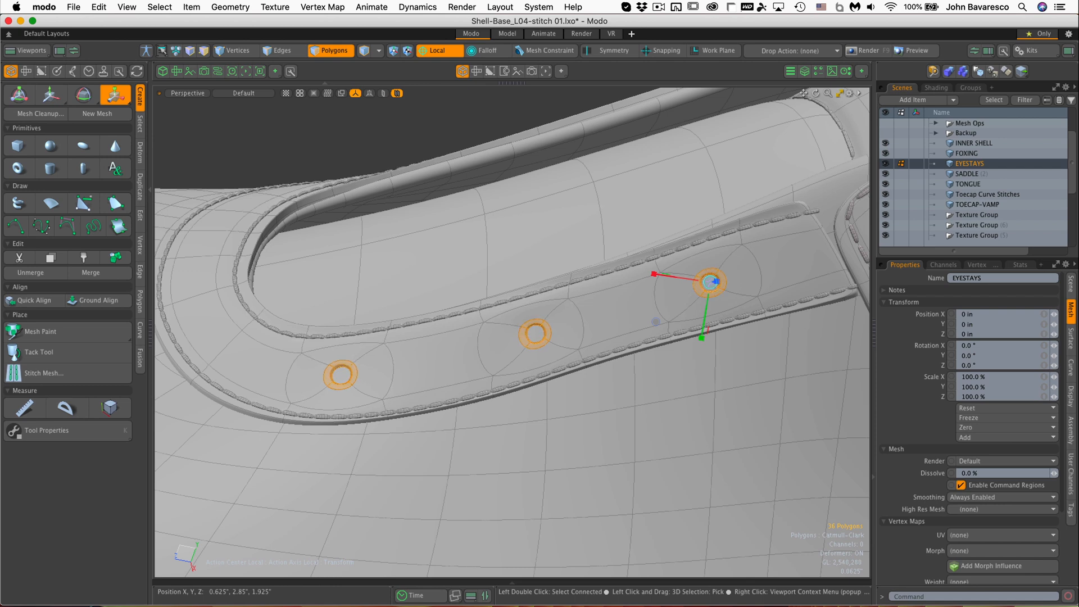
left_click(47, 431)
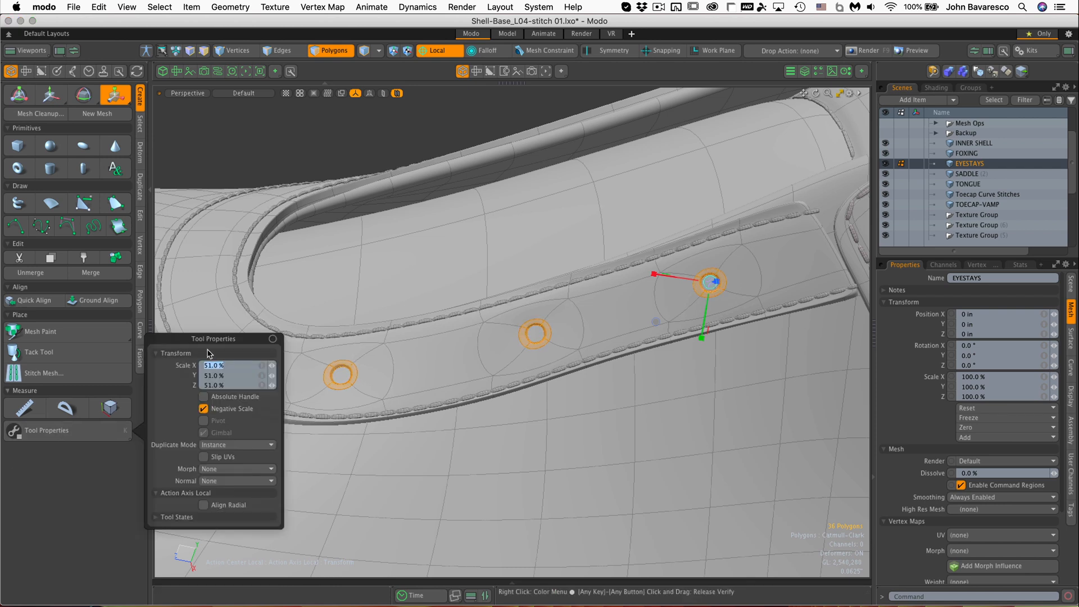
left_click_drag(217, 339, 123, 378)
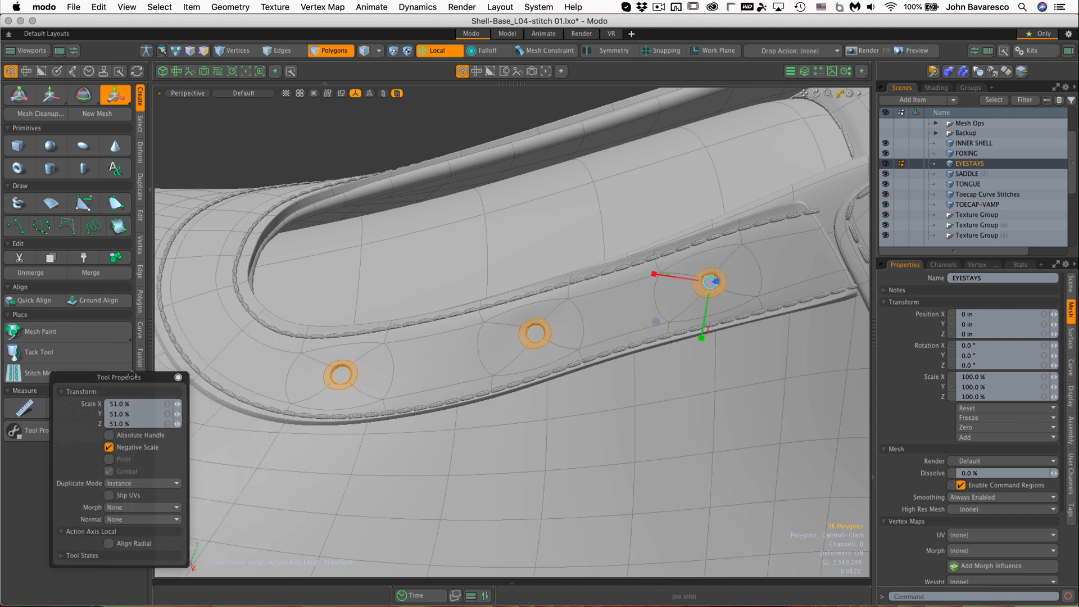
left_click_drag(448, 277, 634, 279, "ctrl+alt")
key("space")
key("Escape")
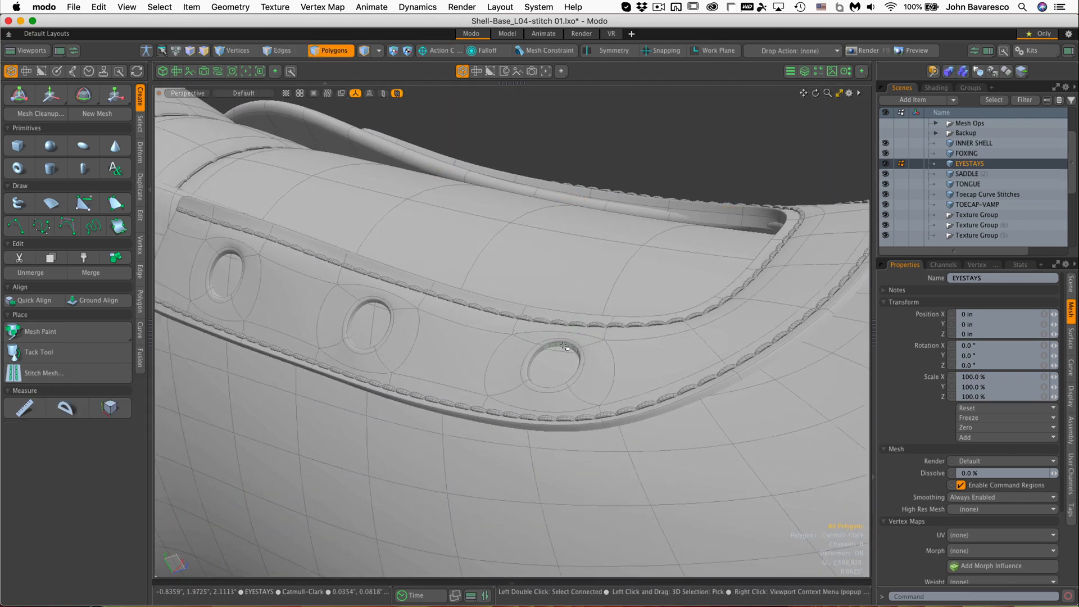
Step: Select the inner walls and rims of the three eyelet holes on the opposite side of the eyestay
left_click(557, 350, "shift")
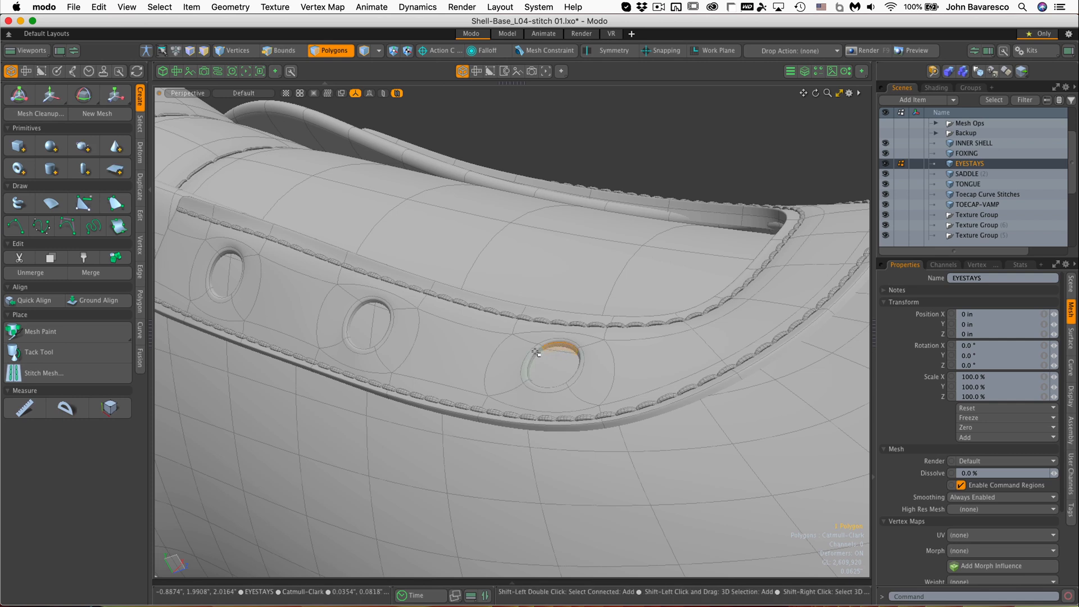
left_click(533, 361, "shift")
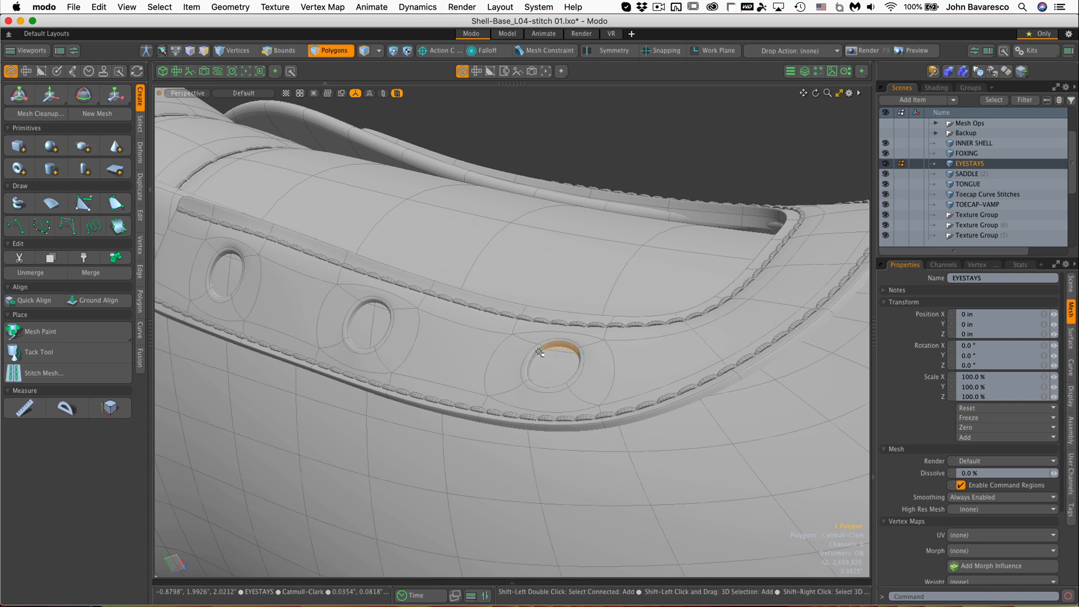
left_click(361, 306, "shift")
left_click(228, 258, "shift")
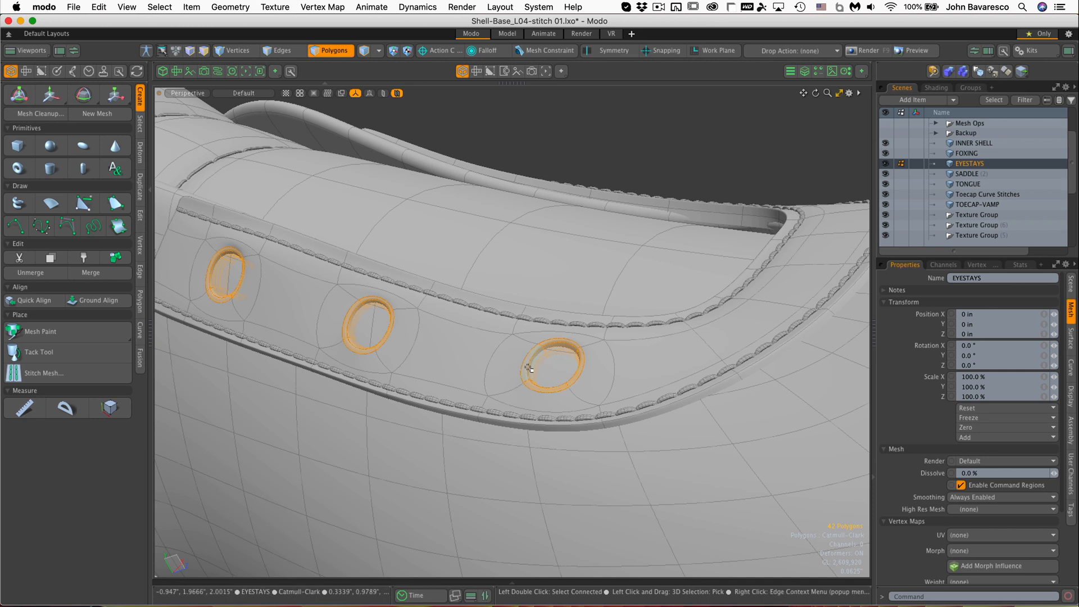
Step: Scale the opposite side's three eyelet rings uniformly to about 51.5% using the Local action center, and clear the selection
key("y")
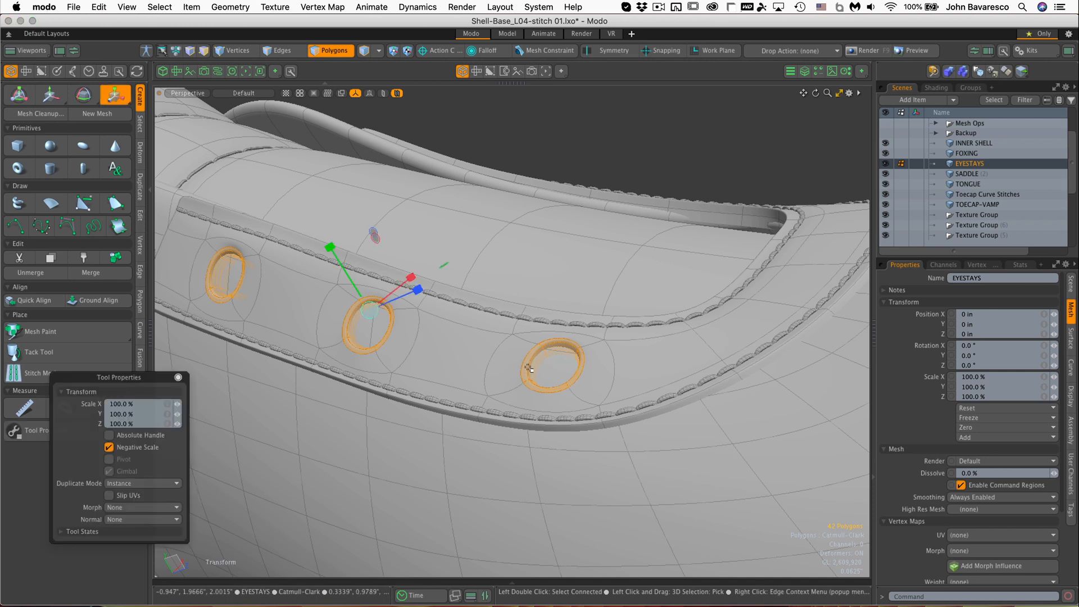
left_click(457, 52)
left_click(458, 153)
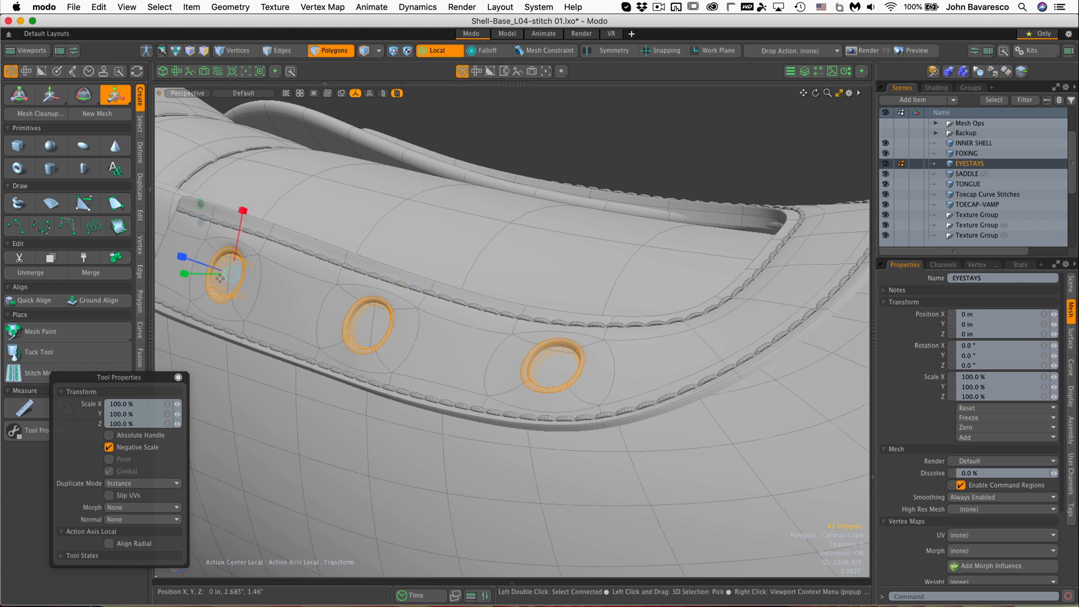
left_click_drag(270, 285, 436, 320, "alt")
left_click_drag(399, 280, 336, 280)
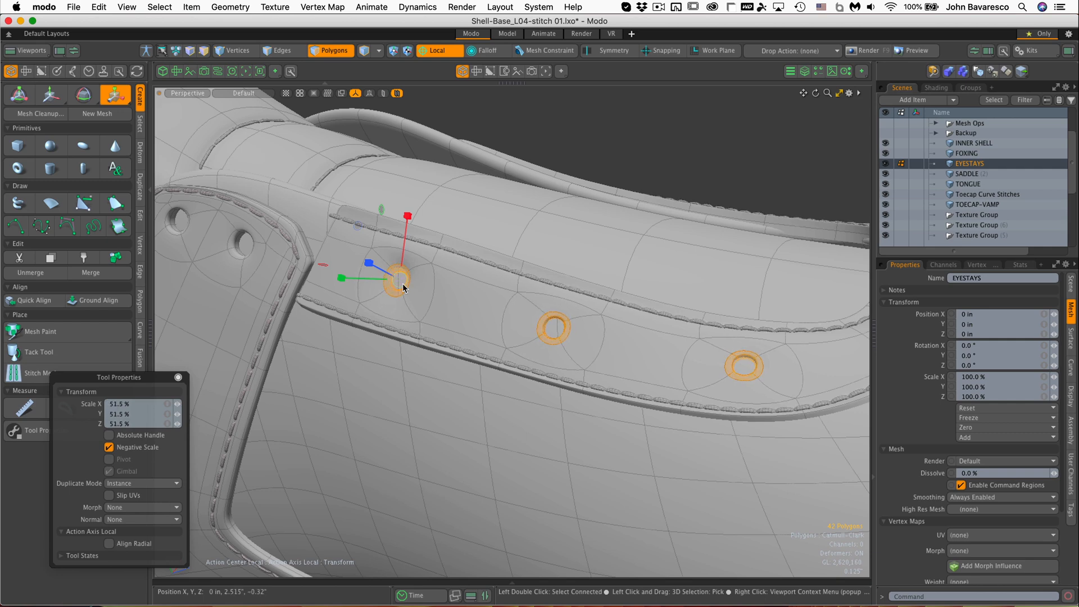
left_click_drag(526, 272, 572, 245, "alt")
key("q")
left_click(626, 151)
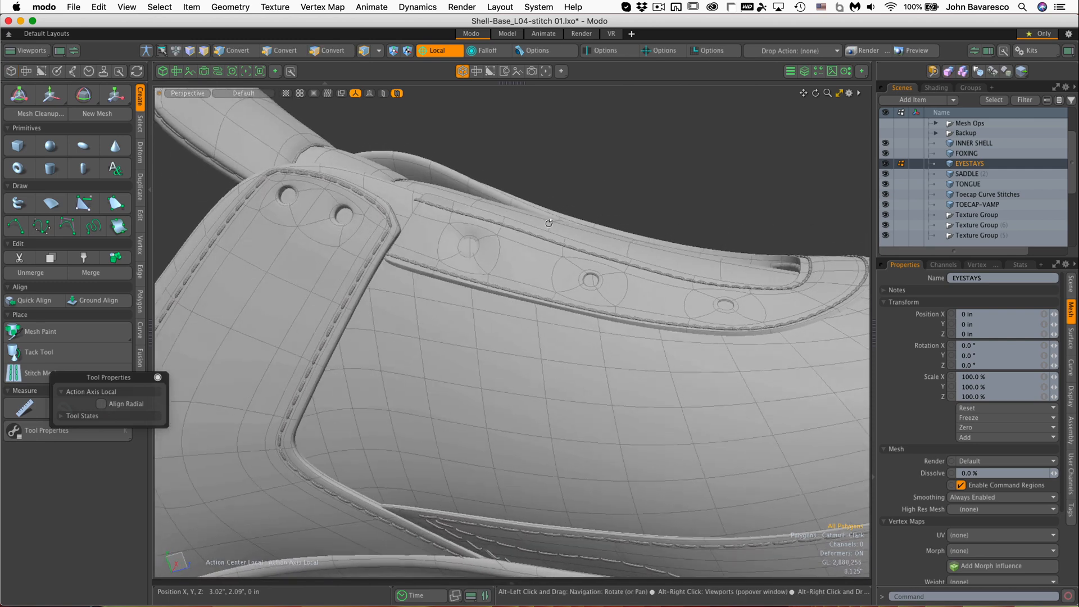
Step: Select the full inner-wall polygon loop of the eyelet hole nearest the saddle and move it slightly along its local Z axis
left_click_drag(489, 242, 568, 219, "ctrl+alt")
left_click(443, 213)
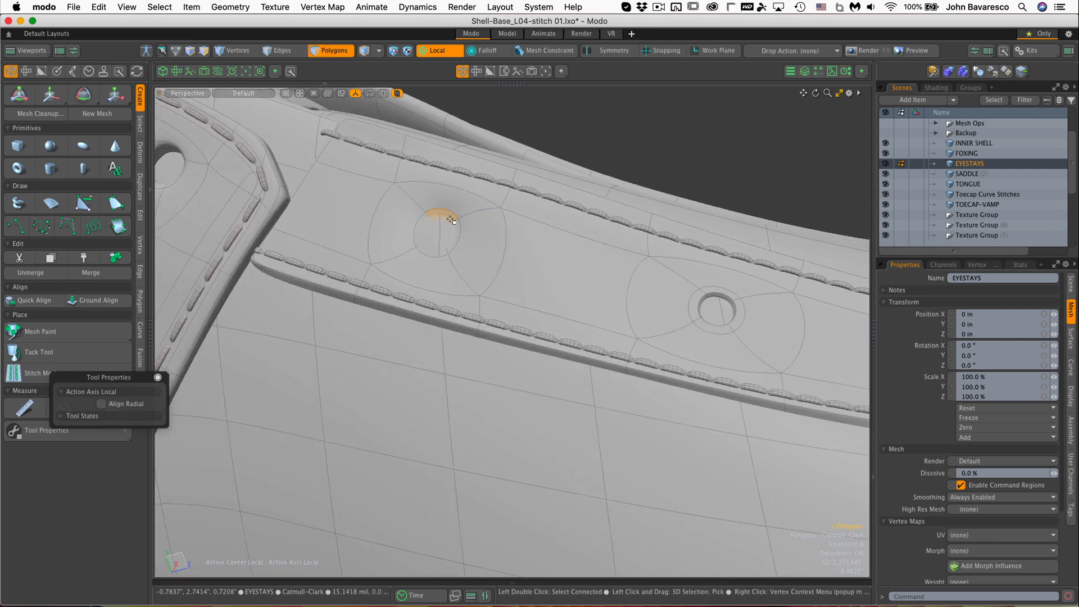
left_click(454, 218, "shift")
left_click(456, 236, "shift")
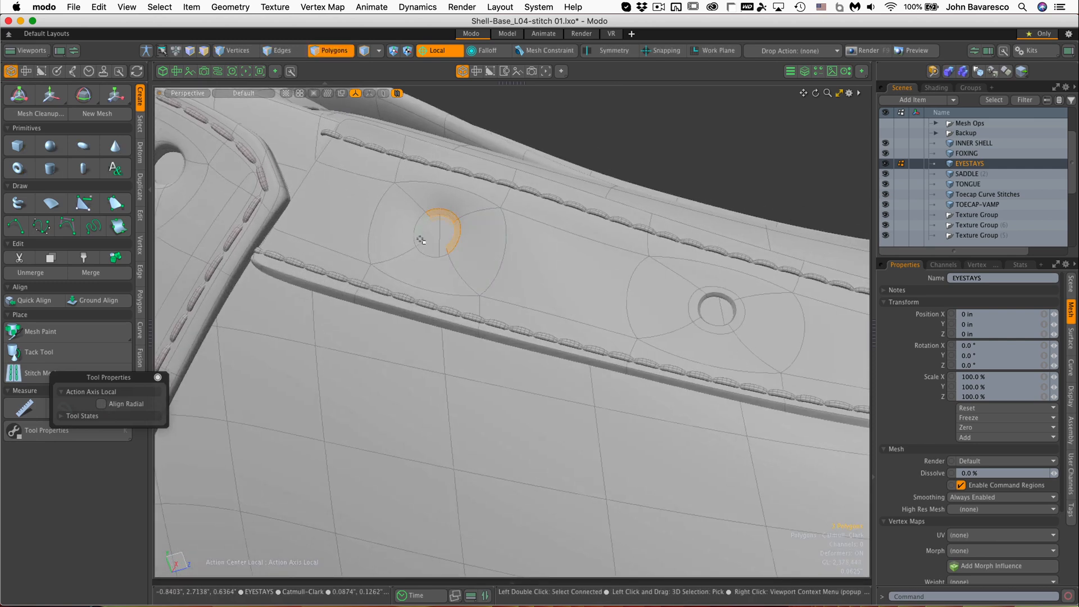
key("l")
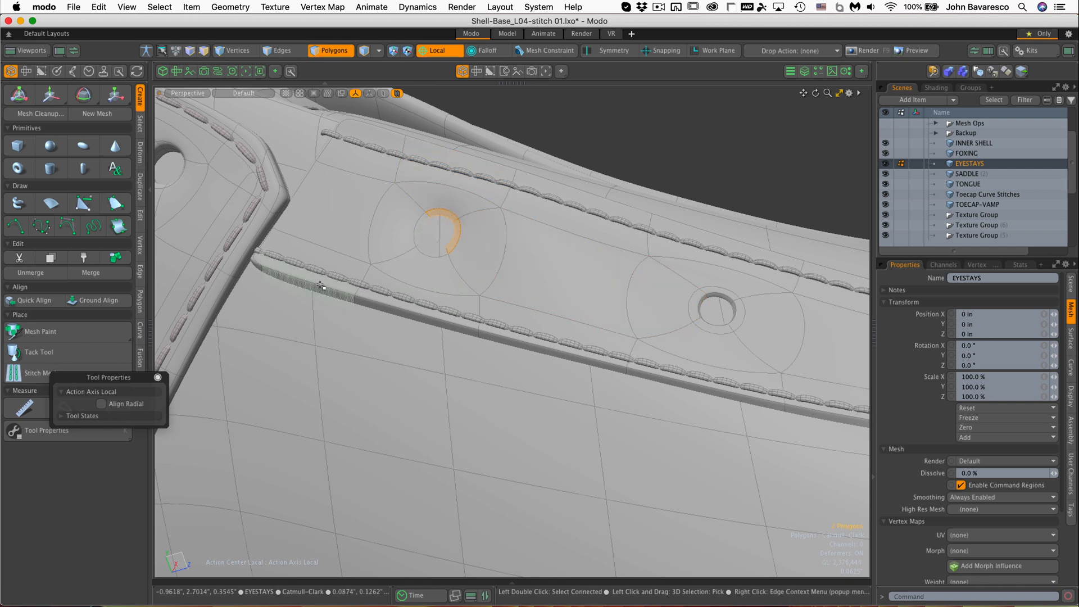
key("l")
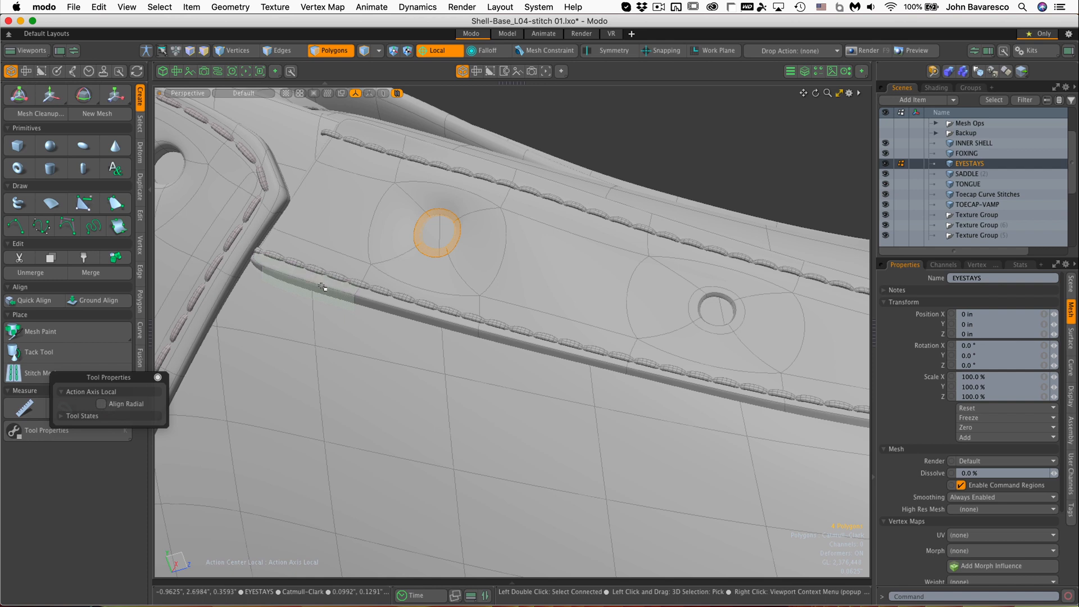
key("w")
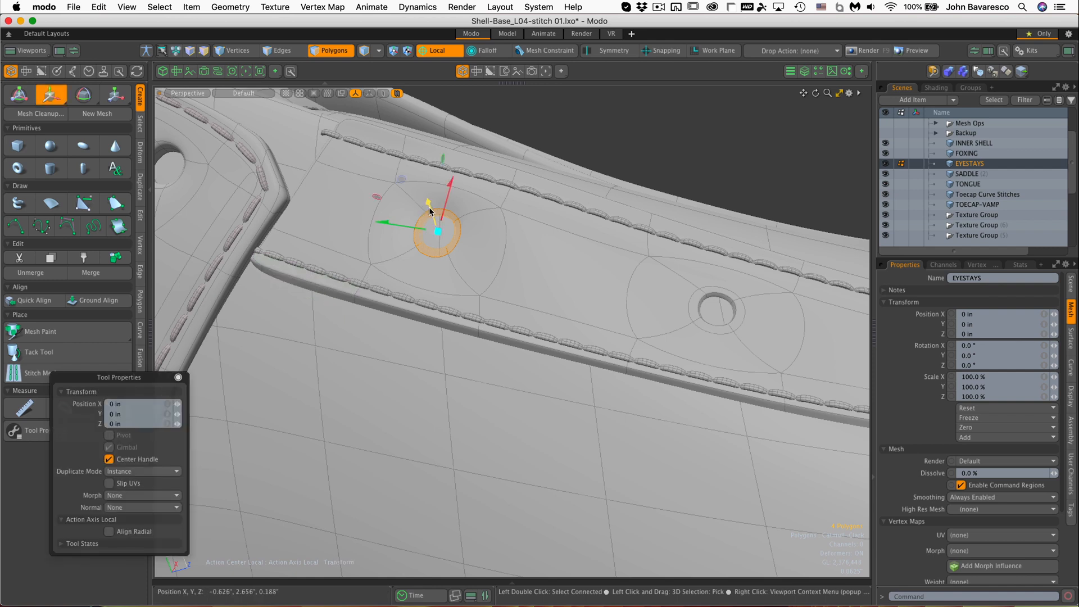
left_click_drag(428, 202, 427, 199)
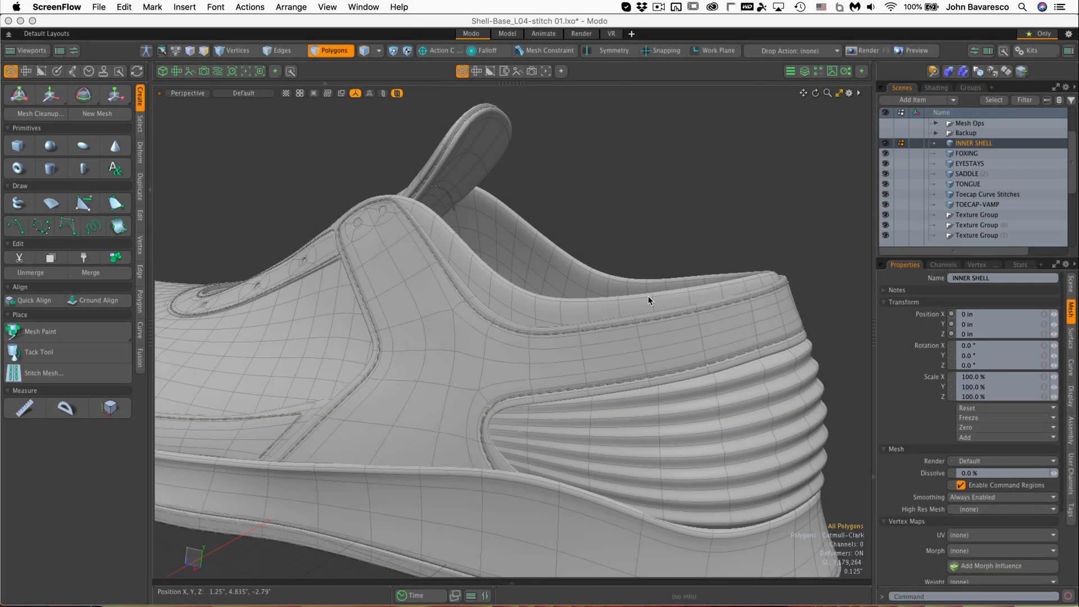
Step: Examine the heel collar and topline of the inner shell from several angles, checking the edge loop selected along it
left_click_drag(649, 295, 717, 303, "alt")
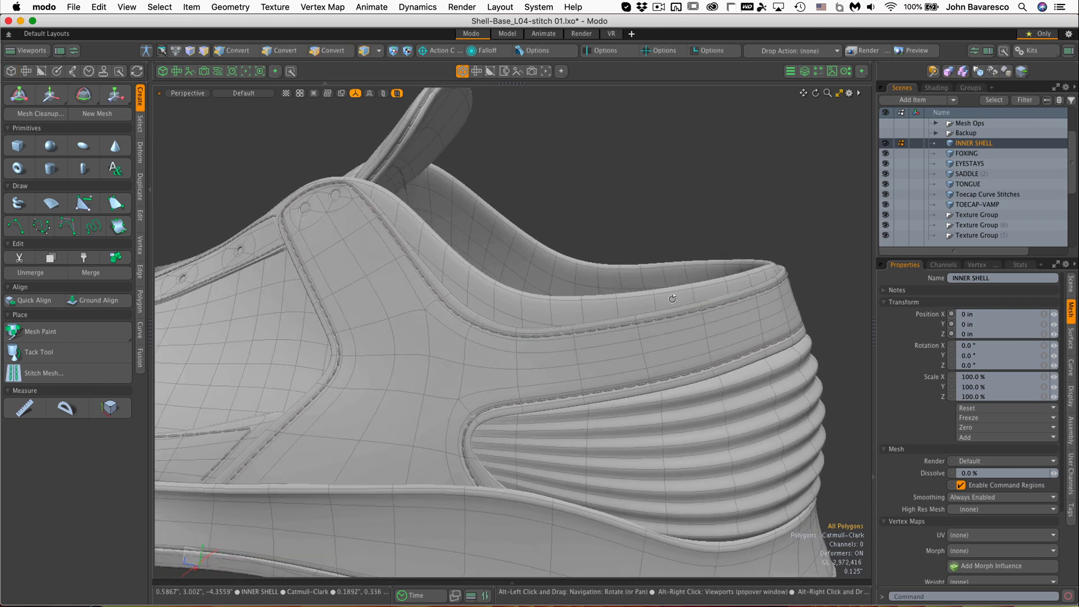
left_click(280, 51)
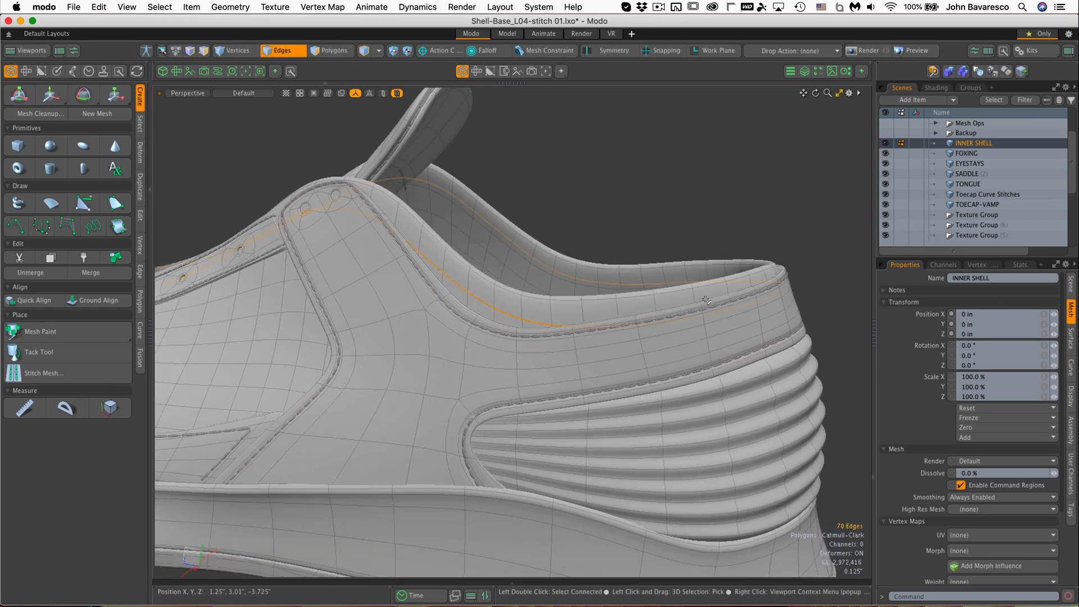
left_click_drag(706, 300, 729, 326, "alt")
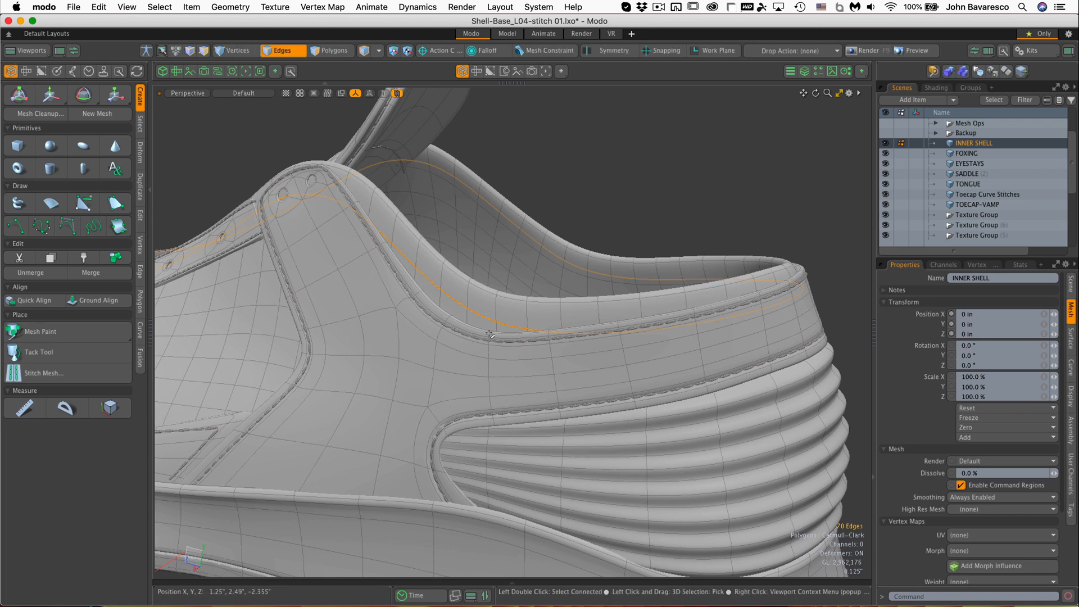
left_click_drag(722, 281, 630, 314, "ctrl+alt")
left_click_drag(631, 315, 743, 291, "alt+shift")
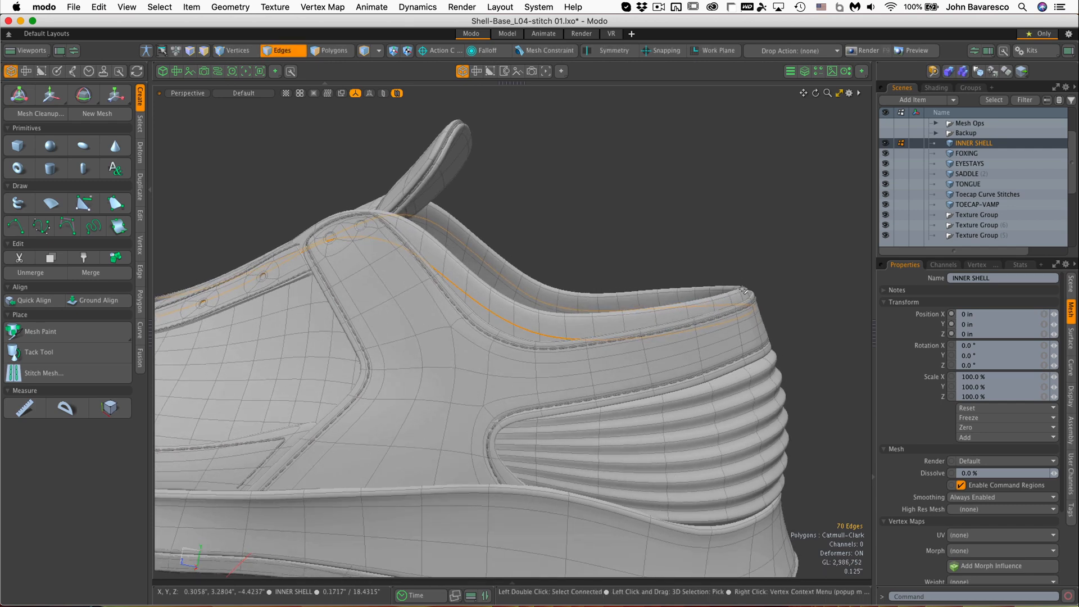
left_click_drag(739, 312, 777, 301, "ctrl+alt")
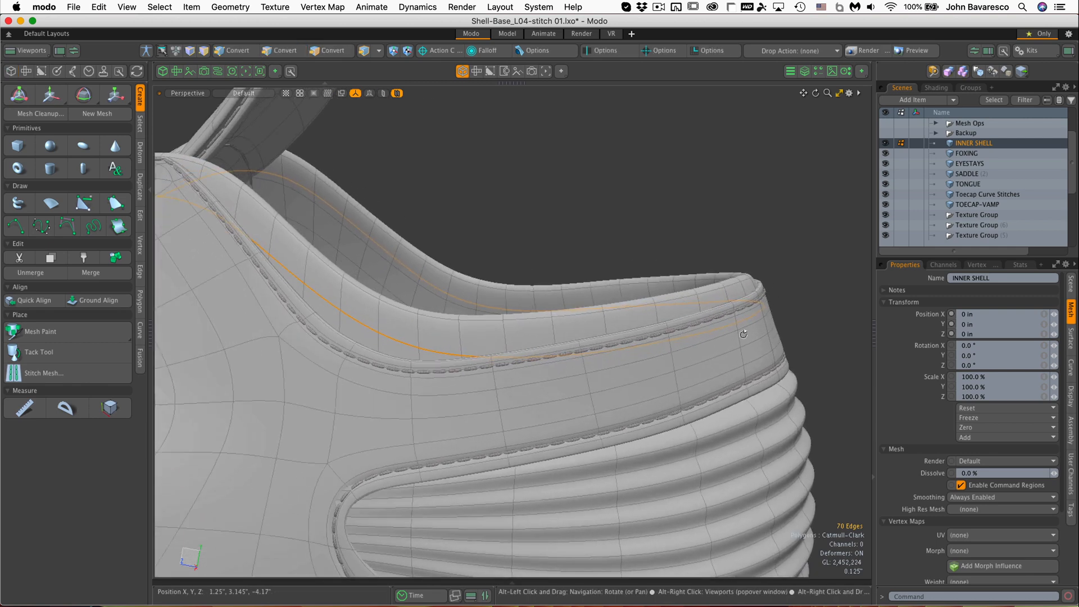
left_click_drag(743, 334, 483, 340, "alt")
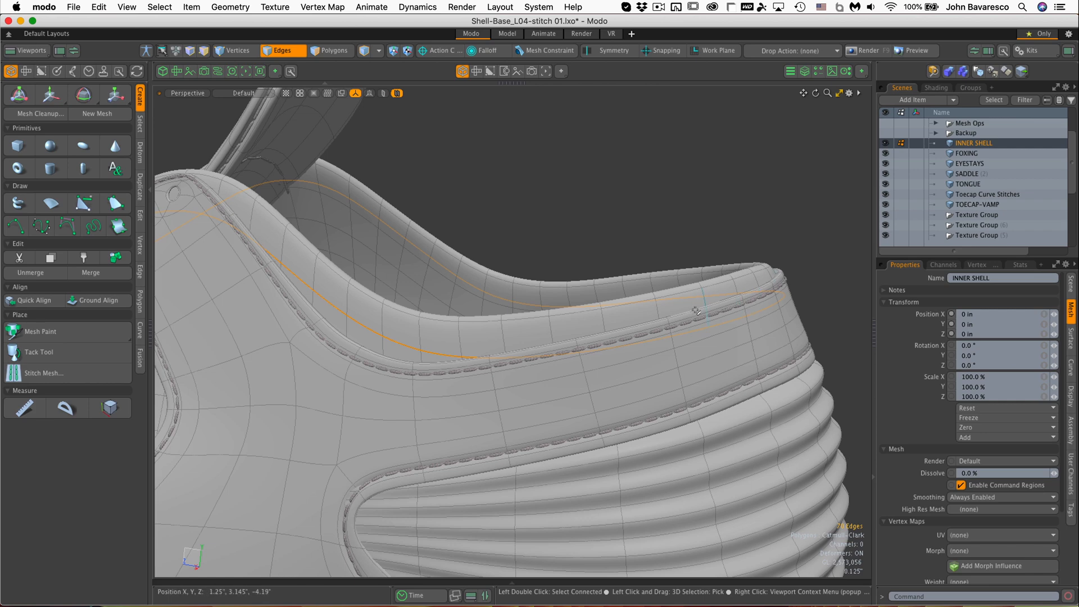
left_click_drag(388, 378, 523, 343, "alt")
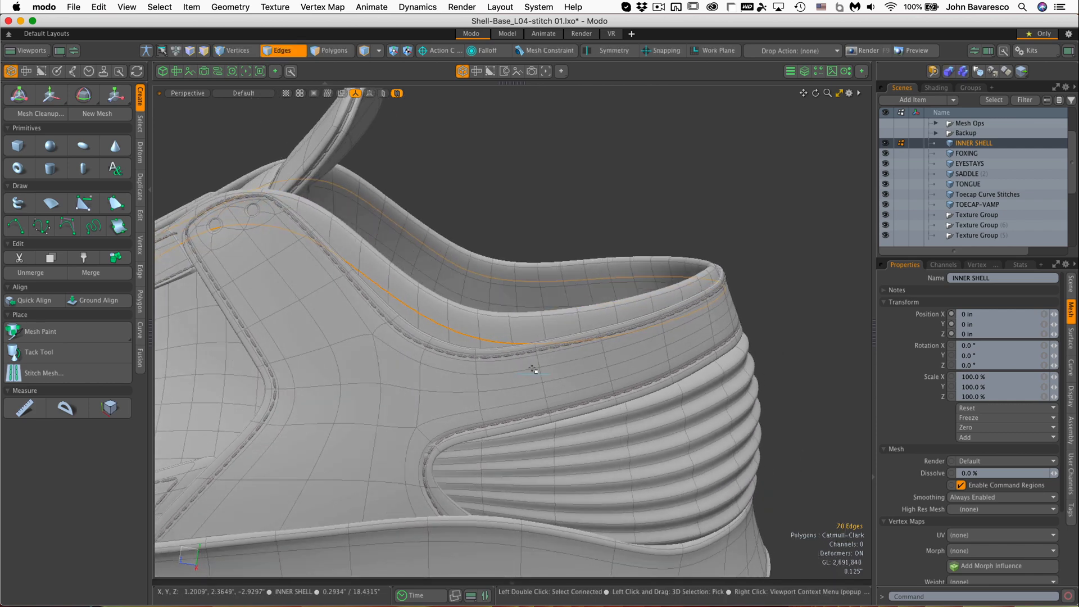
key("3")
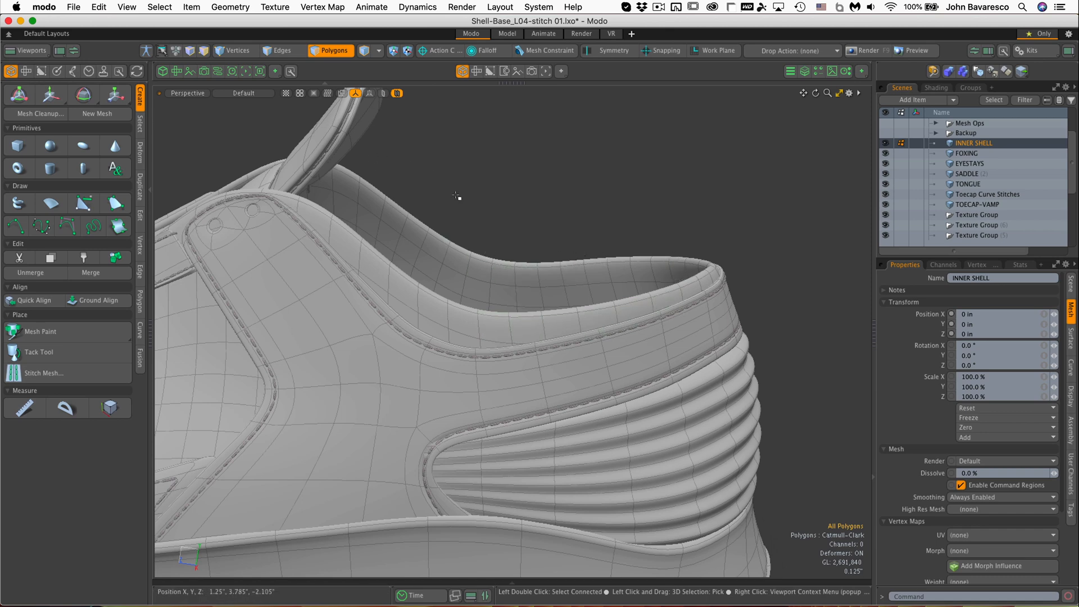
left_click_drag(451, 309, 442, 249, "alt")
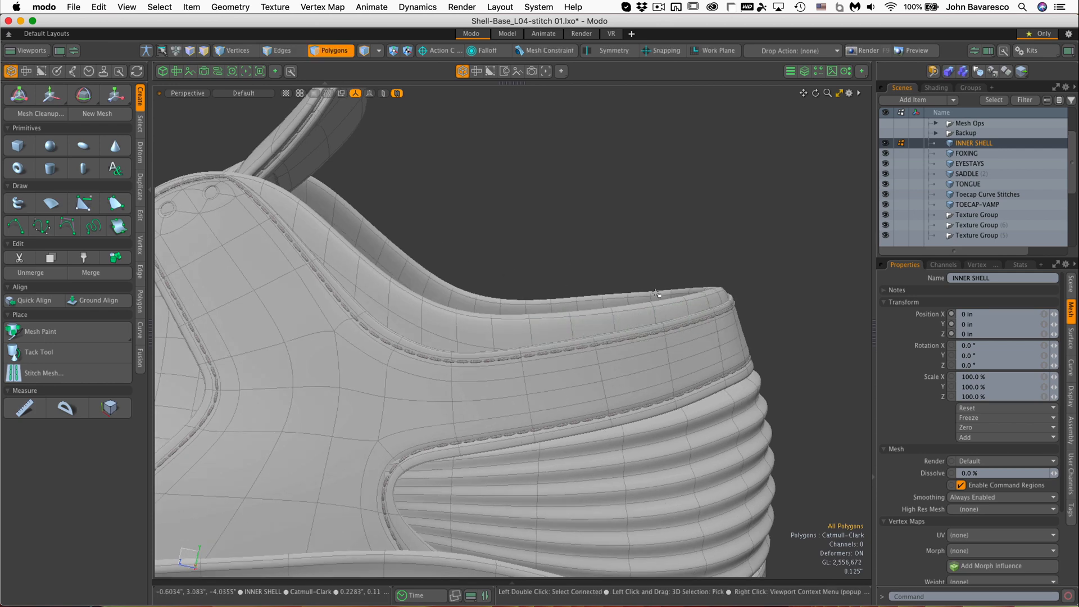
left_click_drag(611, 244, 578, 229, "ctrl+alt")
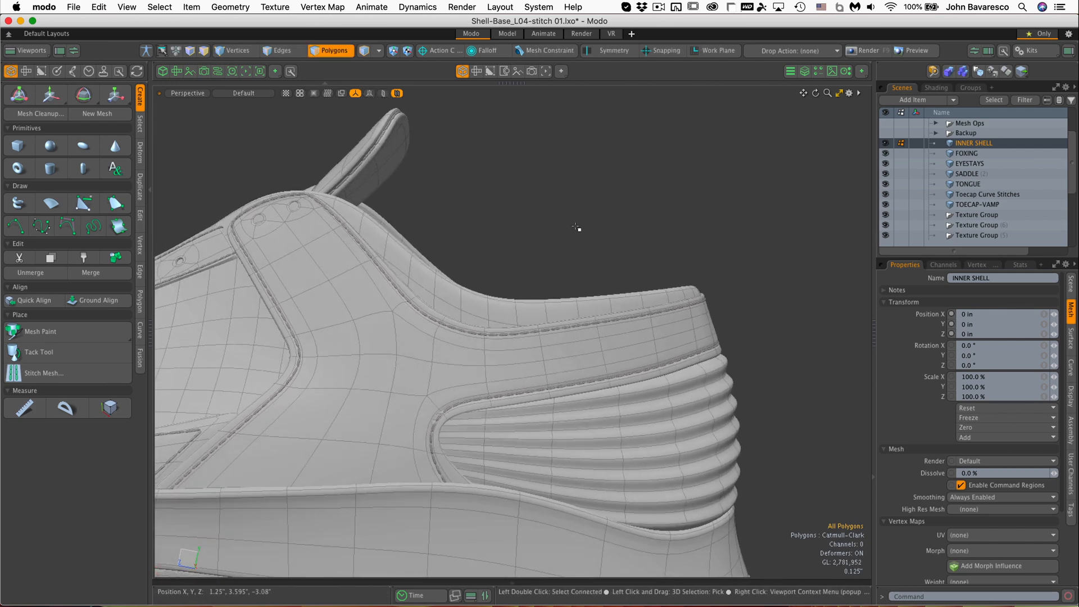
Step: Try to pull up the collar's heel tip and side rim with Element Move, and undo both moves
key("t")
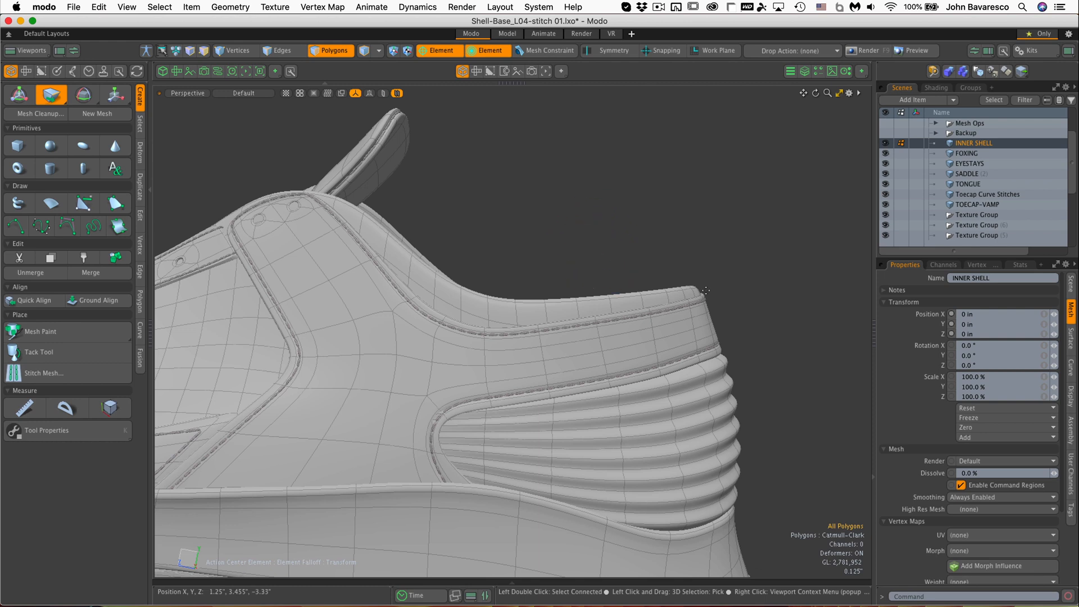
mouse_move(692, 289)
left_mouse_down()
mouse_move(685, 258)
mouse_move(680, 292)
left_mouse_up()
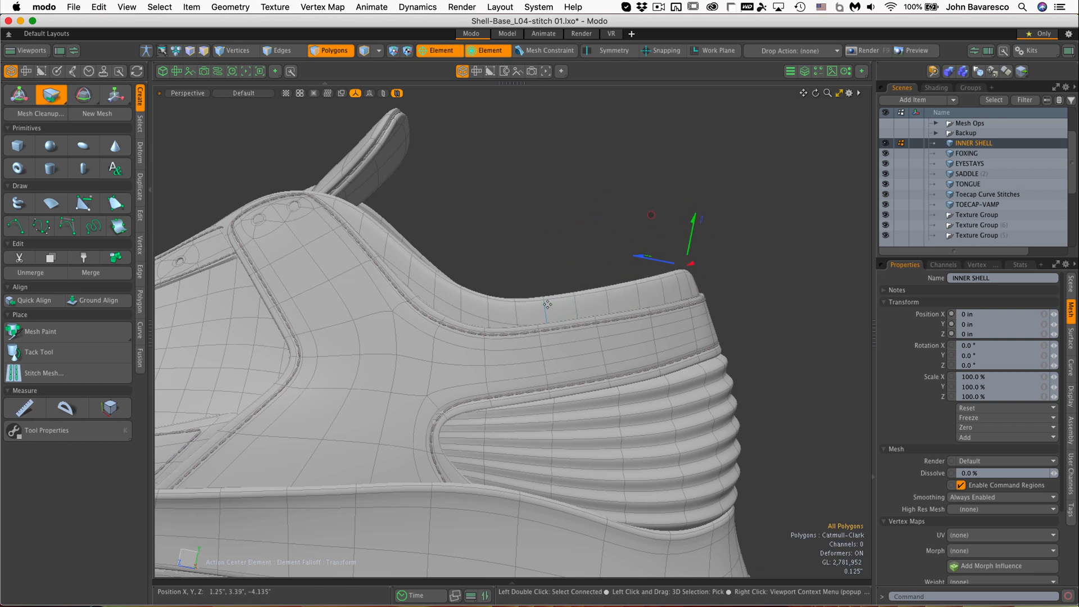
left_click_drag(548, 304, 548, 291)
key("super+z")
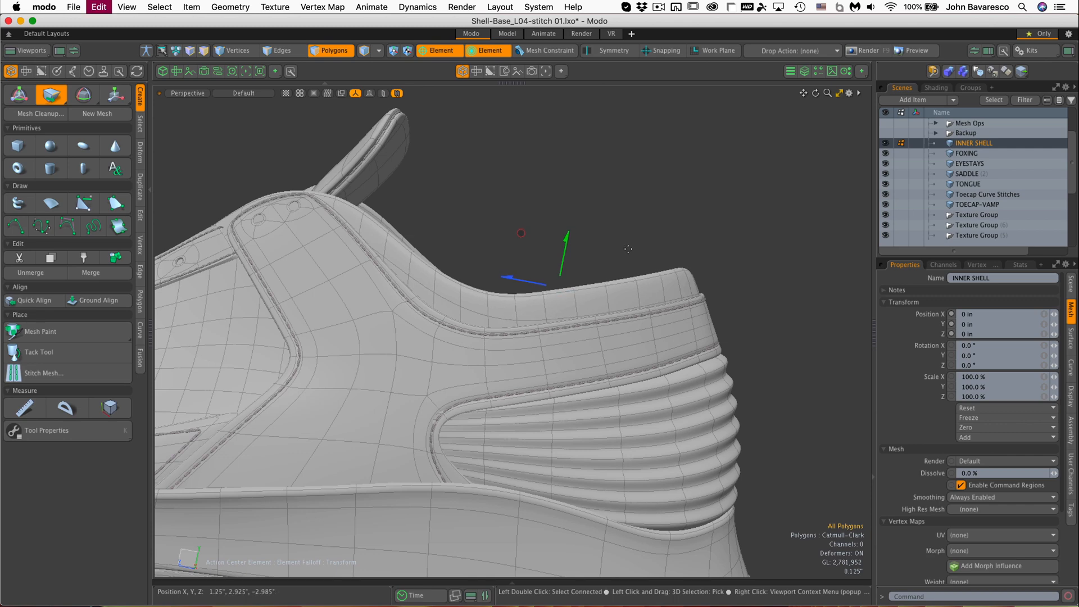
key("super+z")
Step: Select the full polygon loop along the top rim of the shoe collar and grow it to cover the neighbouring bands
left_click_drag(601, 230, 260, 188, "alt")
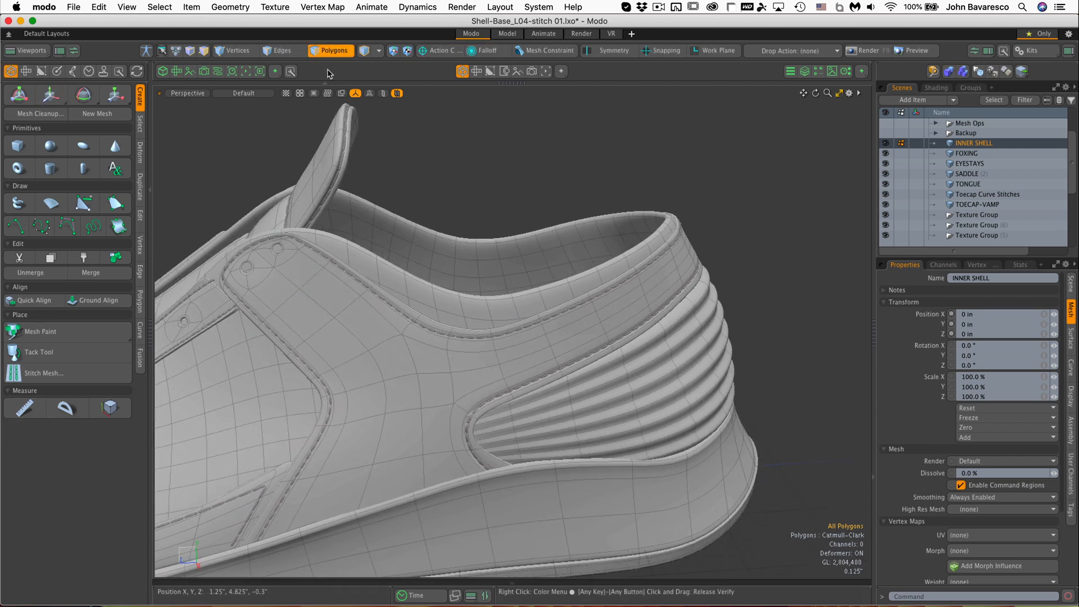
left_click(325, 232)
left_click(330, 234, "shift")
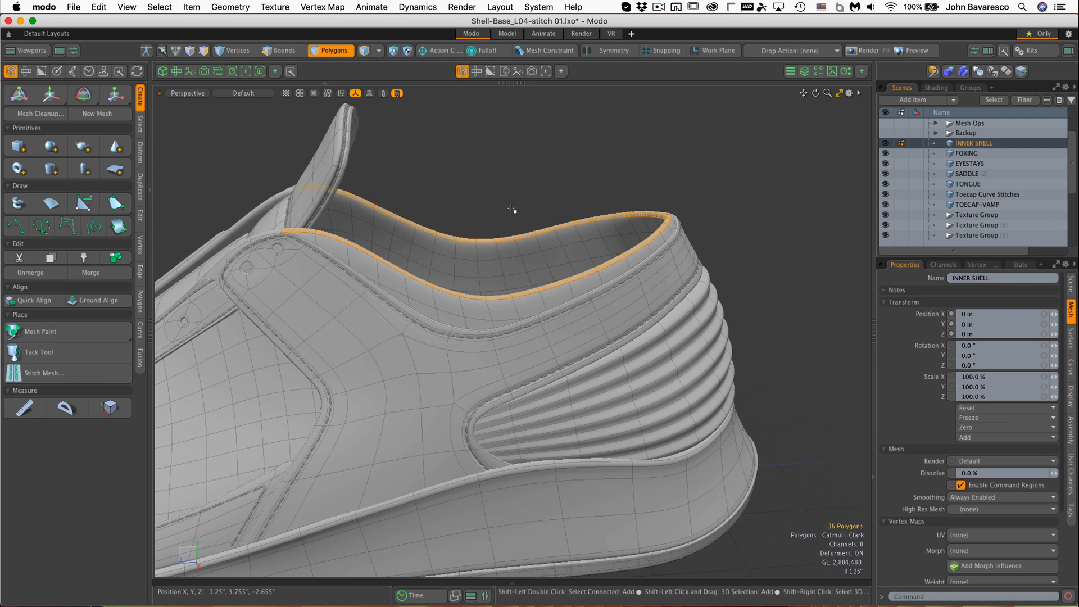
key("shift+Up")
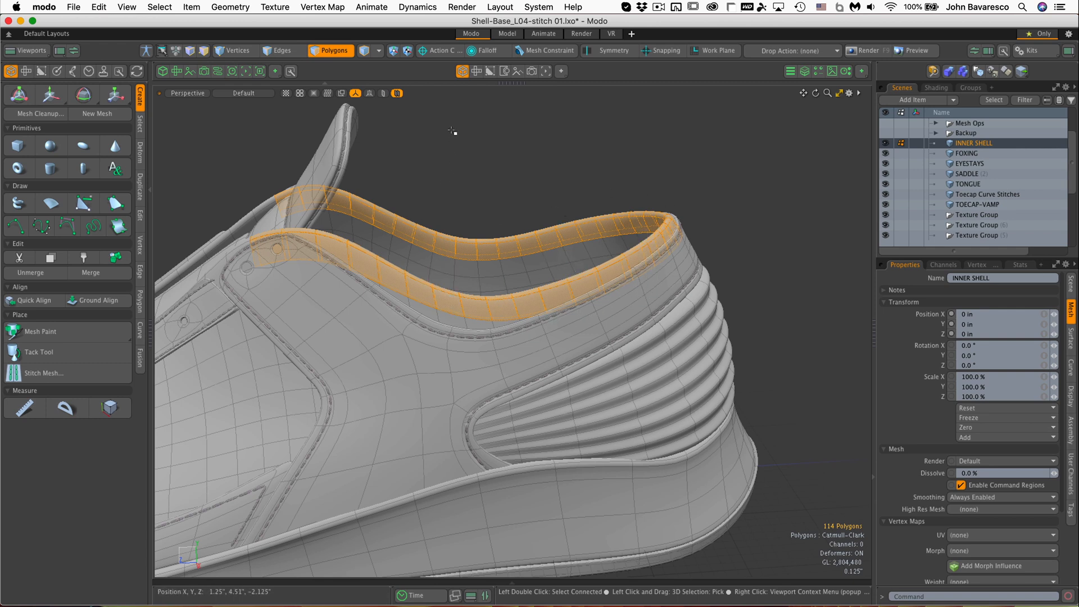
Step: In the Right view, set up a Transform with a Linear falloff running from mid-collar to just above the heel tip
key("y")
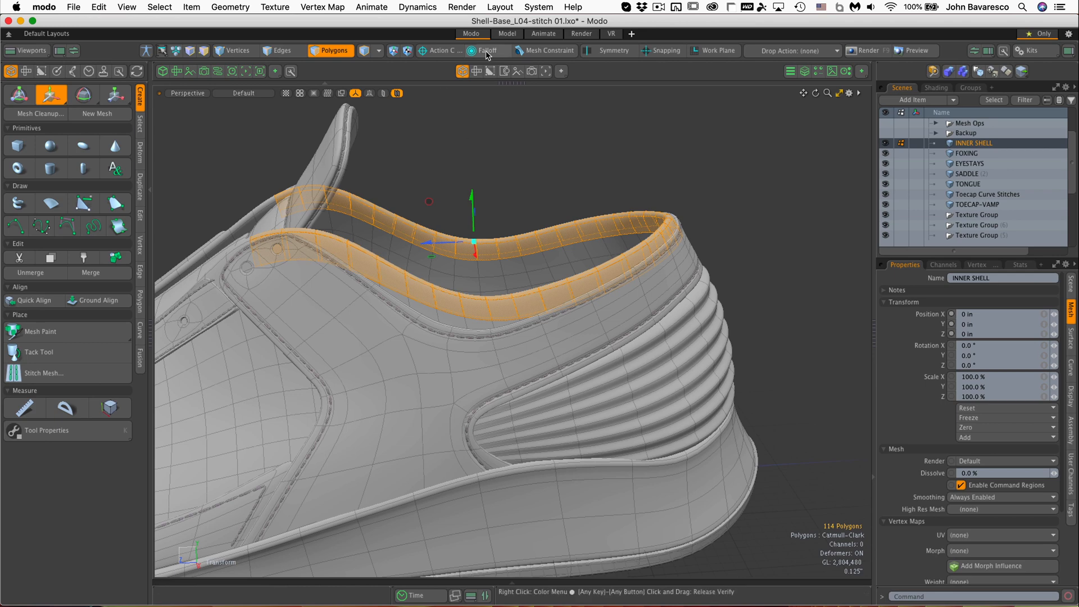
key("ctrl+Tab")
left_click(550, 54)
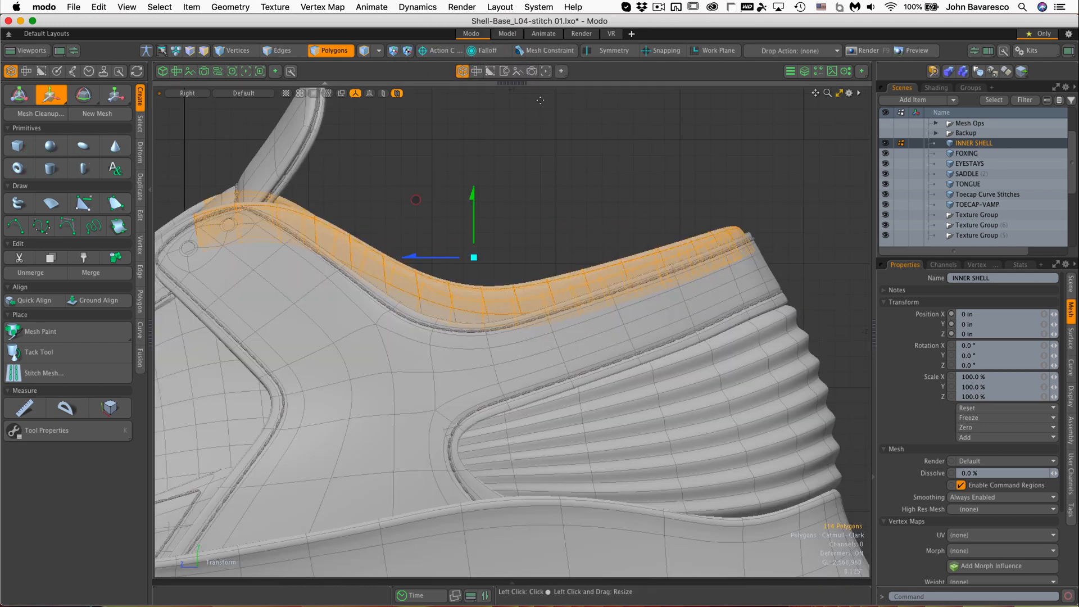
left_click(473, 50)
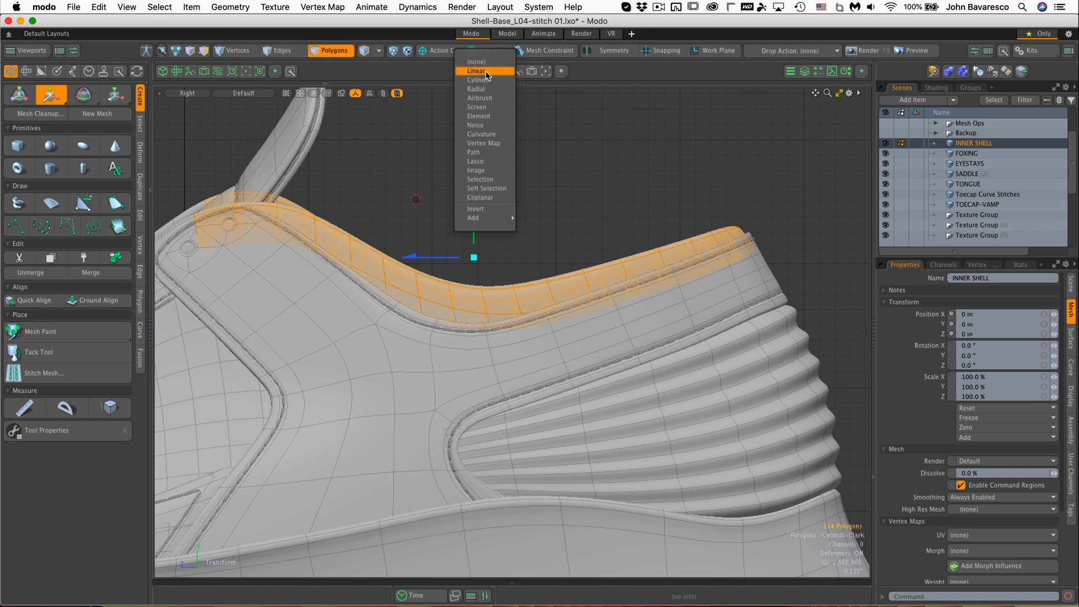
left_click(486, 71)
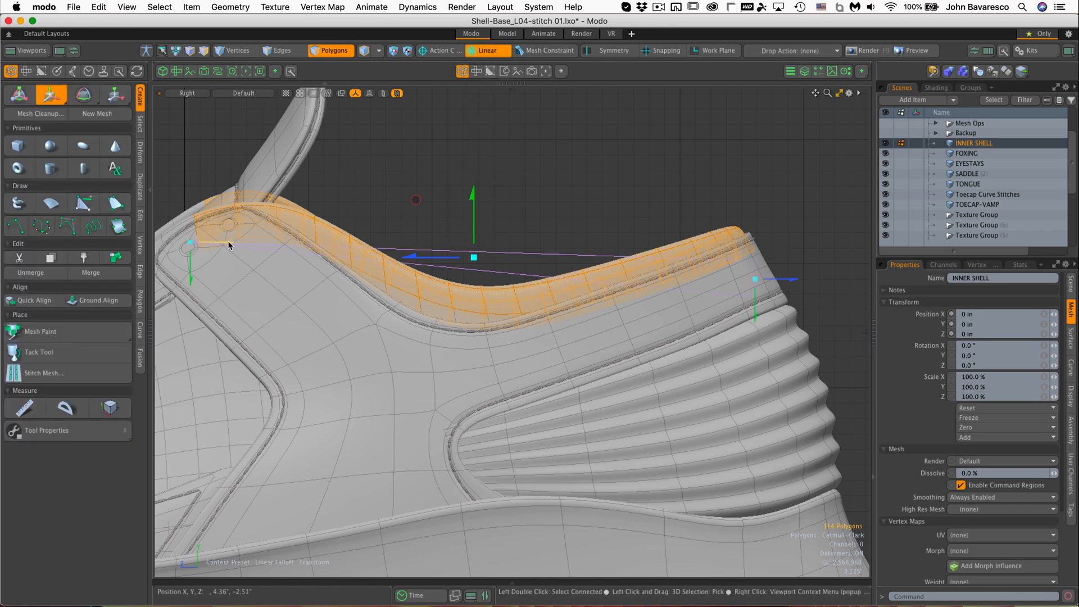
left_click_drag(229, 245, 498, 243)
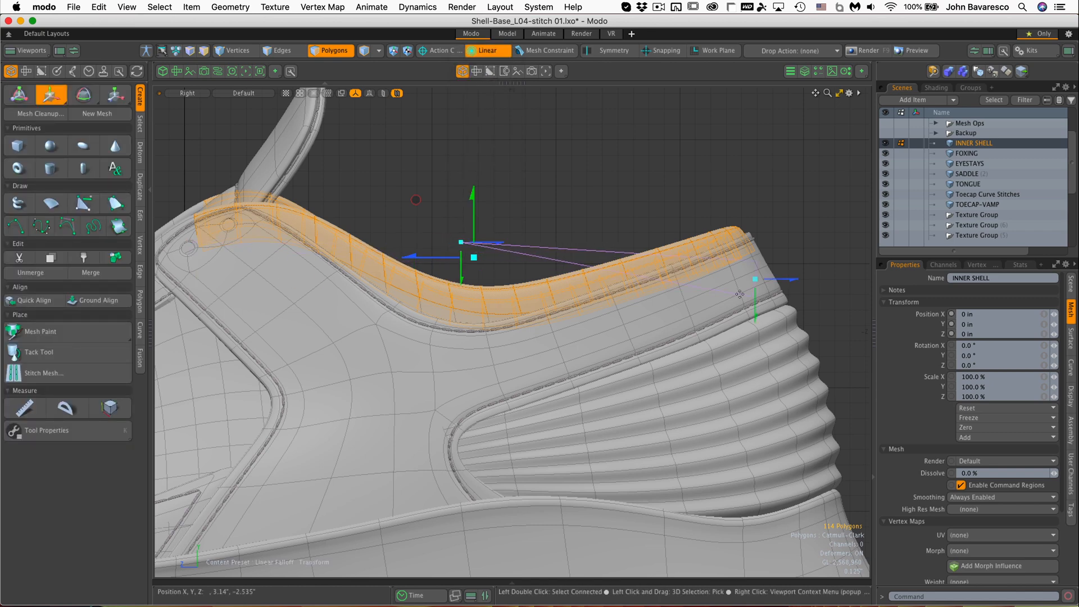
left_click_drag(755, 280, 761, 201)
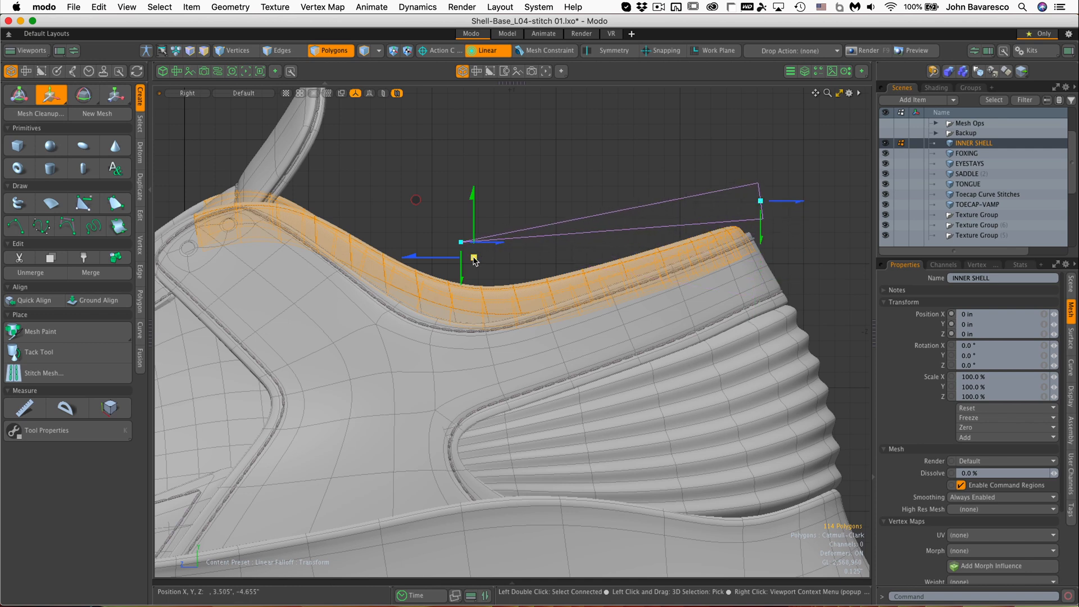
Step: Move the heel end of the collar about 0.23" in Y and 0.15" in Z, with the falloff shape set to Ease-In
left_click_drag(474, 258, 455, 229)
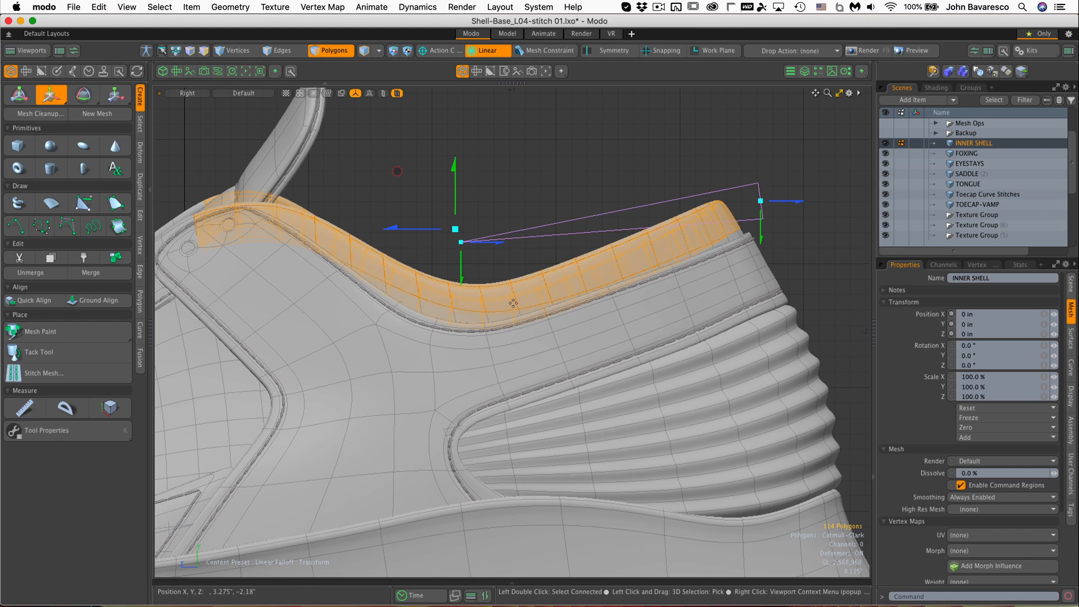
left_click(84, 431)
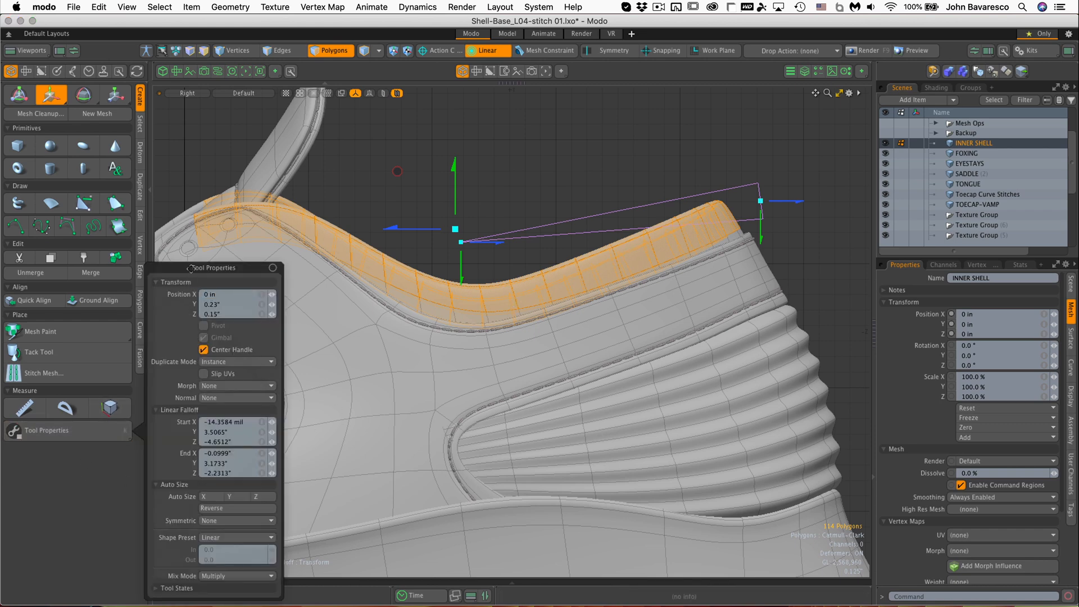
left_click_drag(187, 265, 188, 119)
left_click(208, 391)
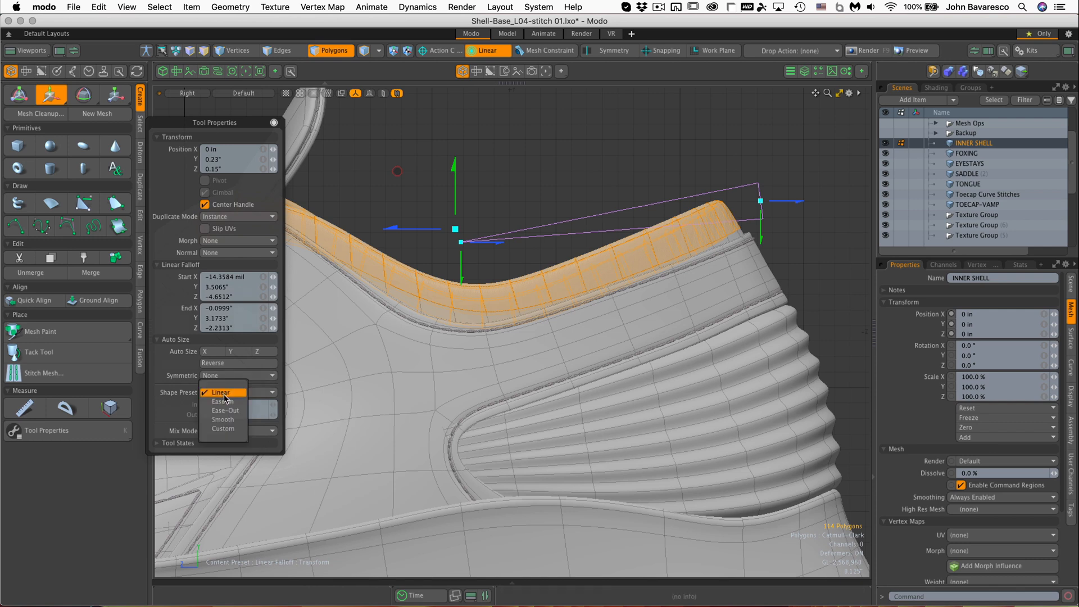
left_click(224, 401)
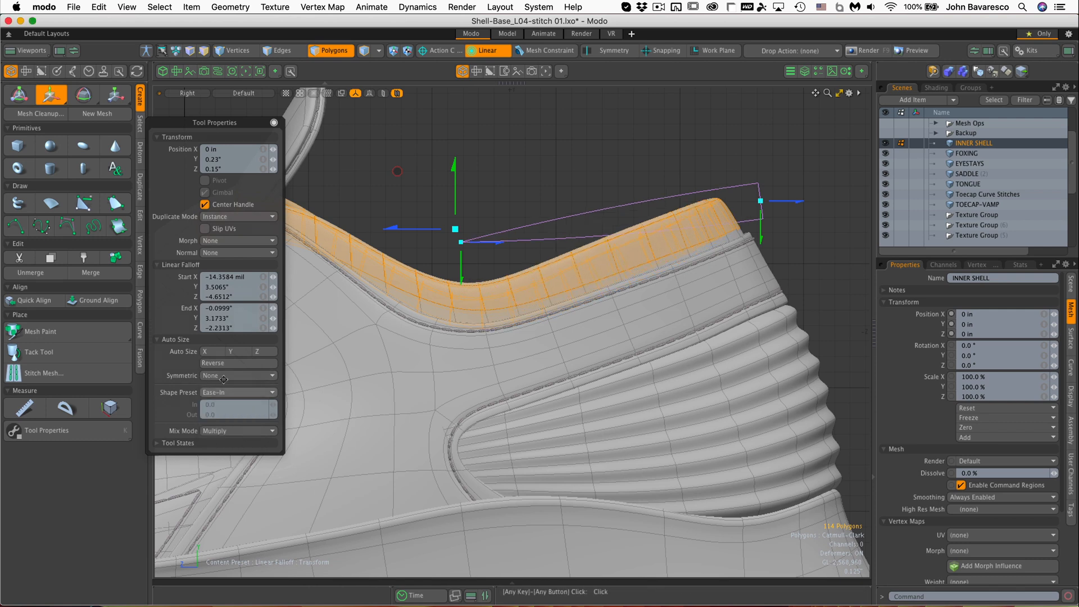
Step: Raise the collar's Y offset to about 0.275" while trying the Ease-Out shape, and set the falloff back to Ease-In
left_click(226, 392)
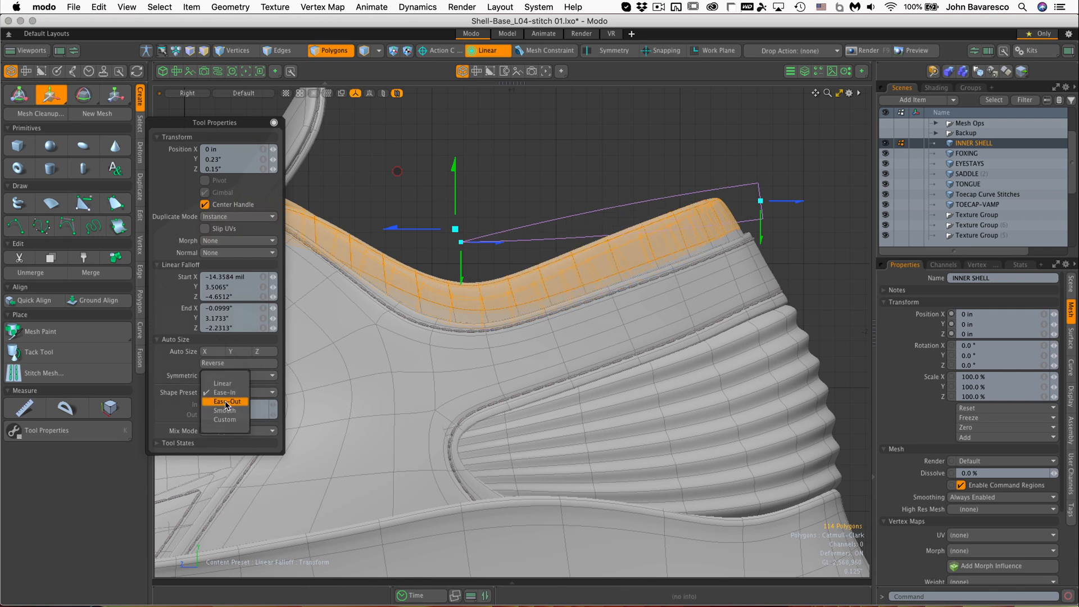
left_click(225, 401)
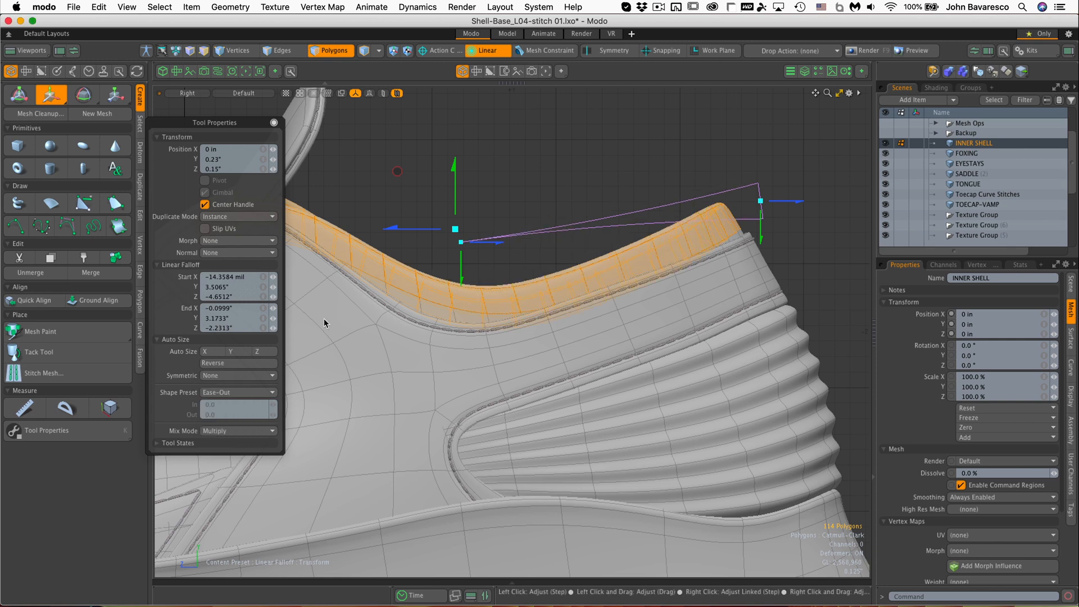
left_click_drag(454, 169, 454, 166)
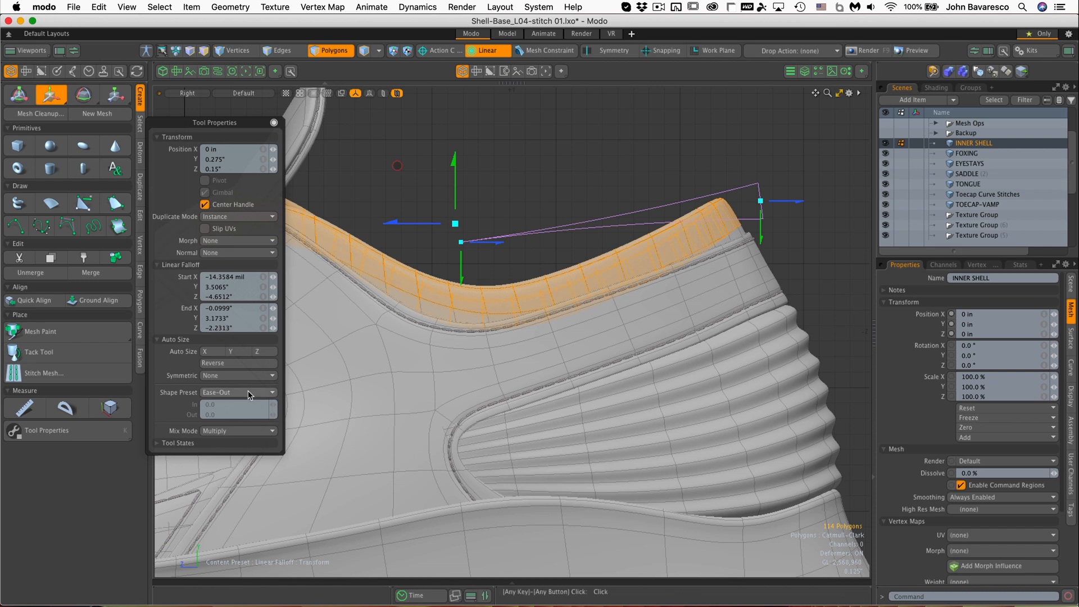
left_click(248, 394)
left_click(250, 385)
key("space")
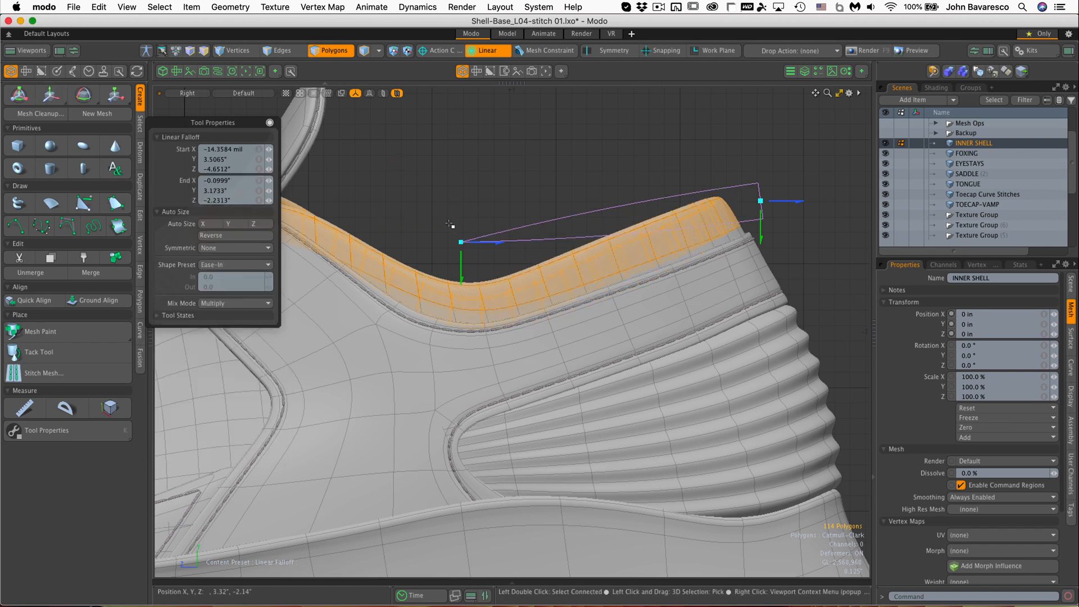
Step: Reposition the linear falloff over the collar's tongue end and raise that end about 0.25" in Y and 0.02" in Z
left_click_drag(461, 218, 539, 210, "ctrl+alt")
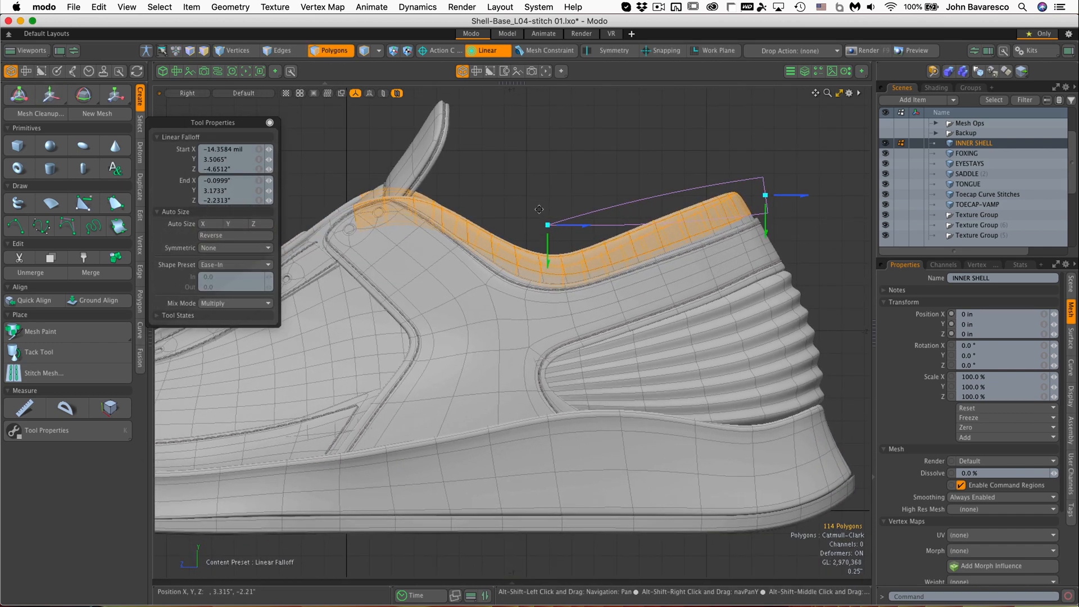
key("w")
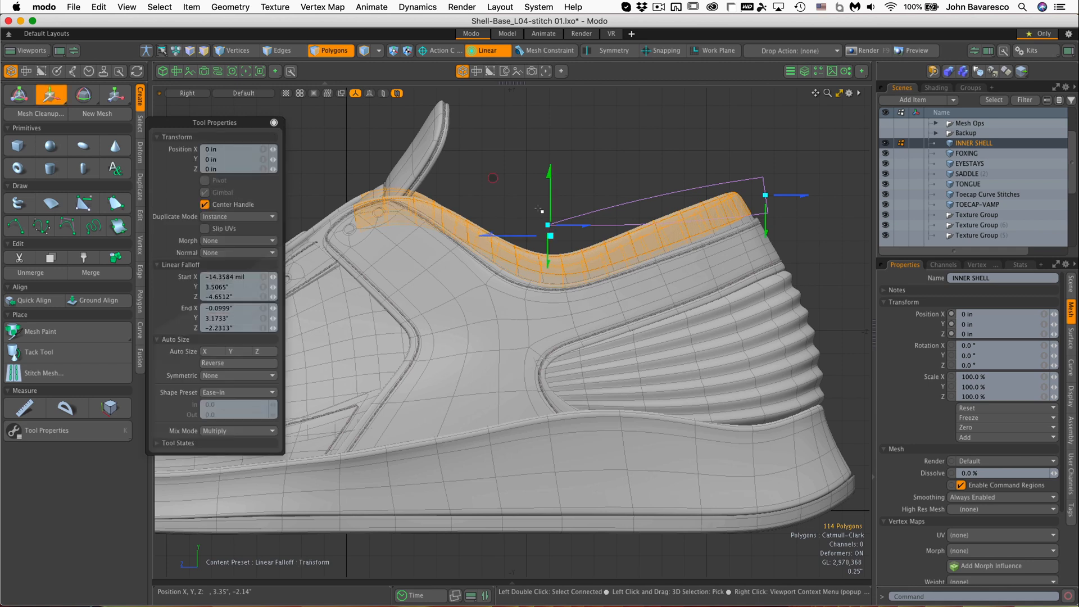
left_click_drag(806, 198, 403, 196)
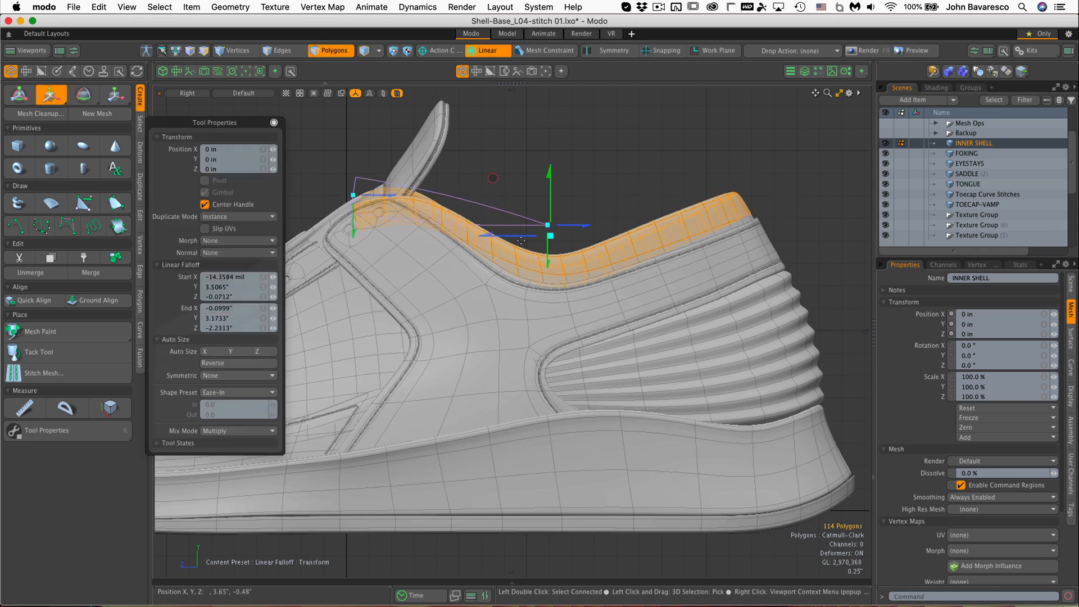
left_click_drag(547, 224, 467, 224)
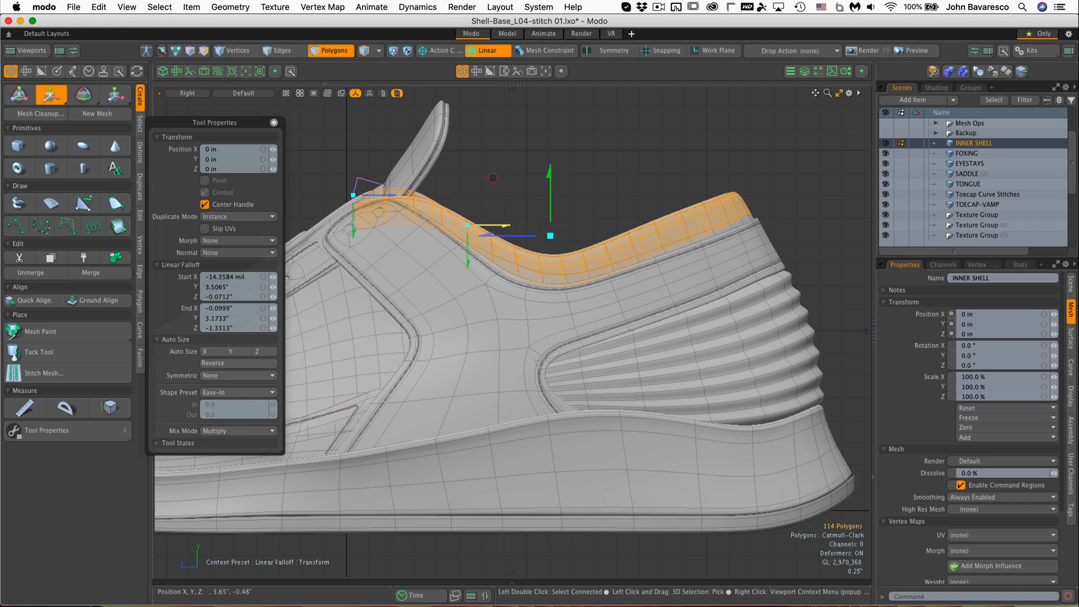
left_click_drag(550, 238, 550, 218)
Step: In the Perspective view, scale the tongue end of the collar's top rim loop to about 112.5% in X using the linear falloff
key("ctrl+space")
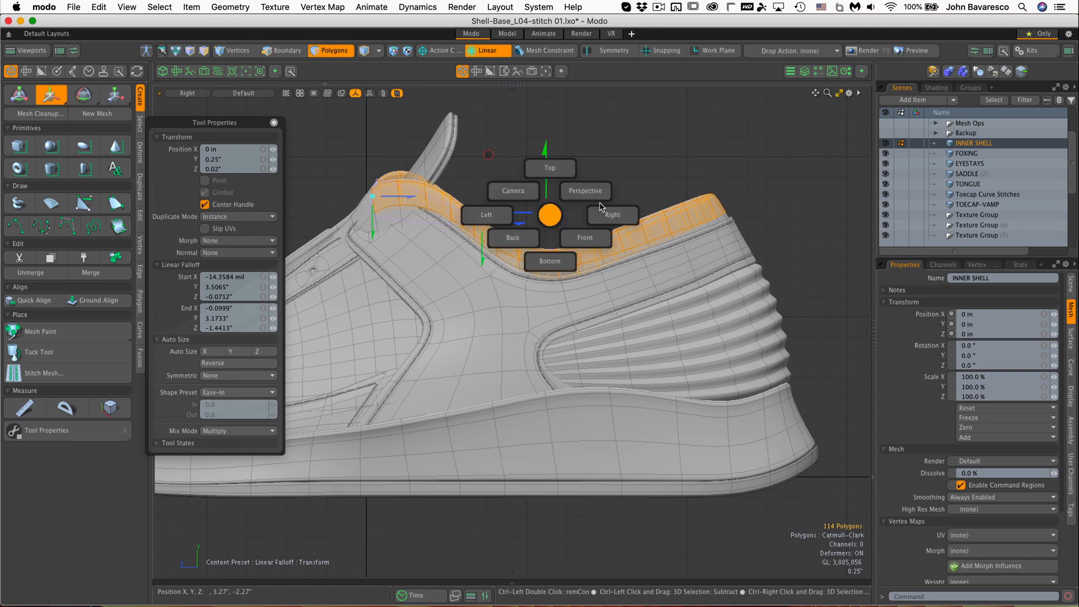
left_click(600, 197)
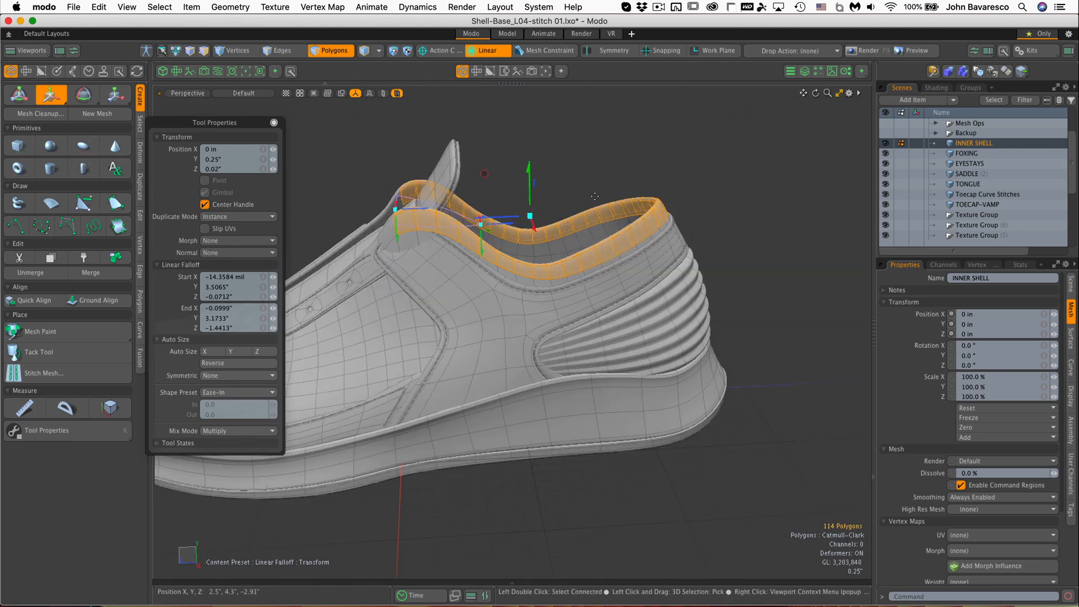
left_click_drag(599, 196, 494, 336, "alt")
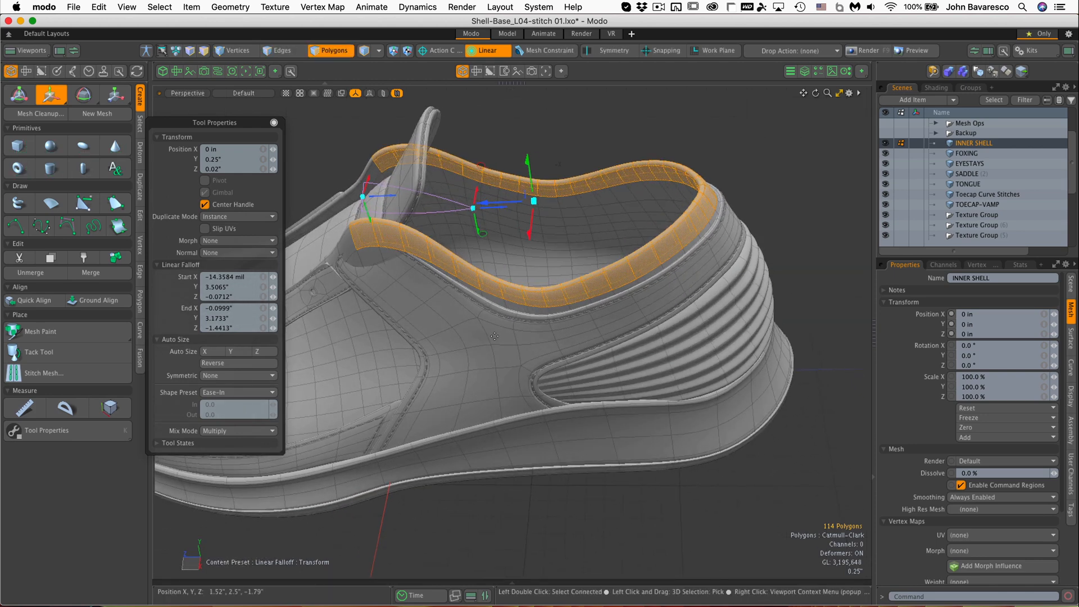
key("r")
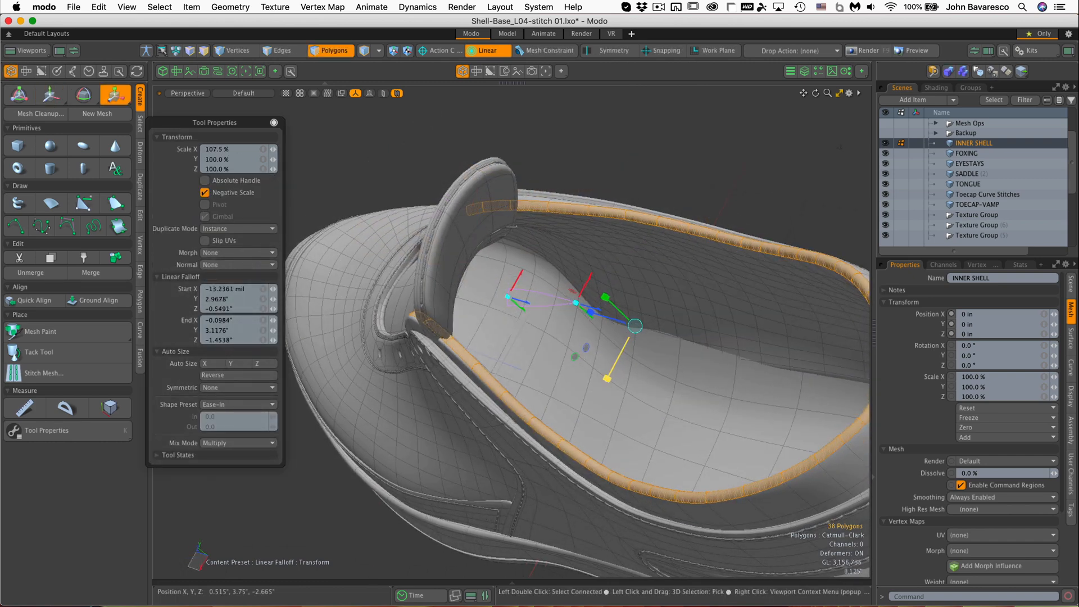
left_click_drag(607, 378, 521, 339)
scroll(475, 242, "up", 4)
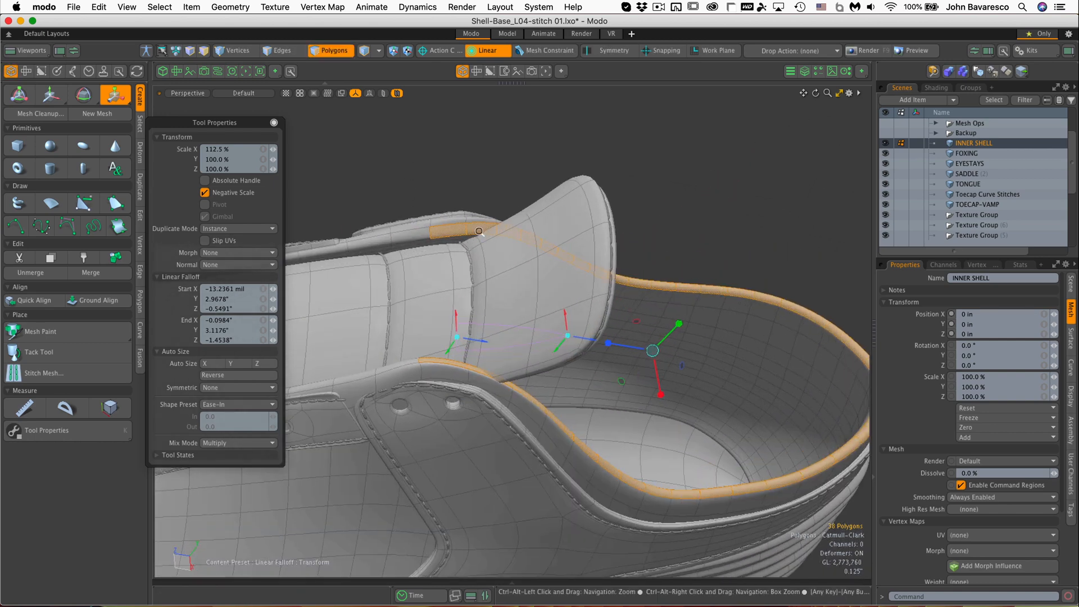
key("space")
left_click_drag(498, 378, 519, 208, "alt")
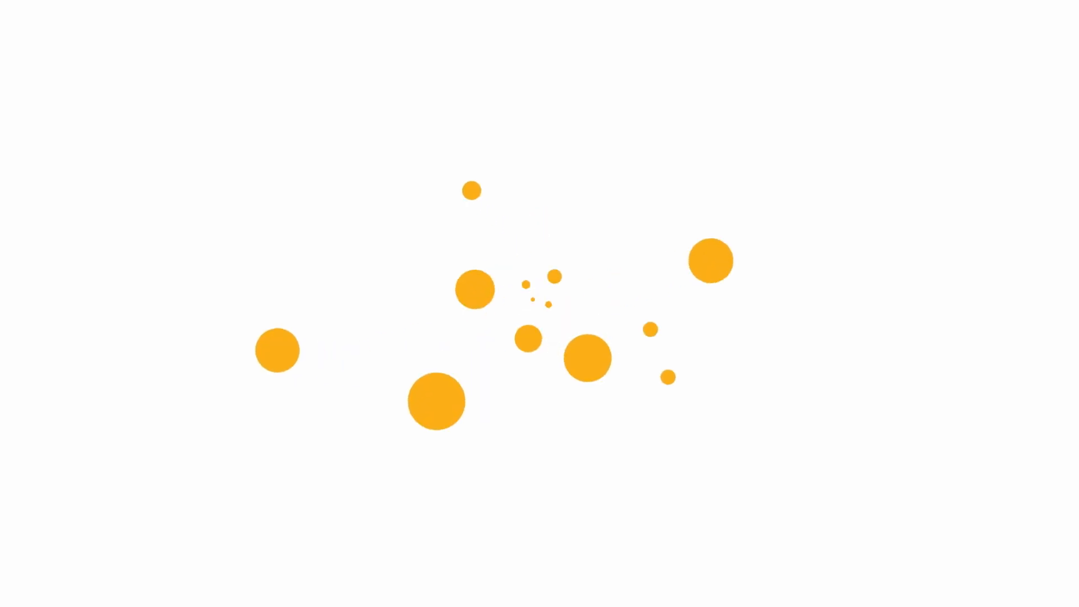